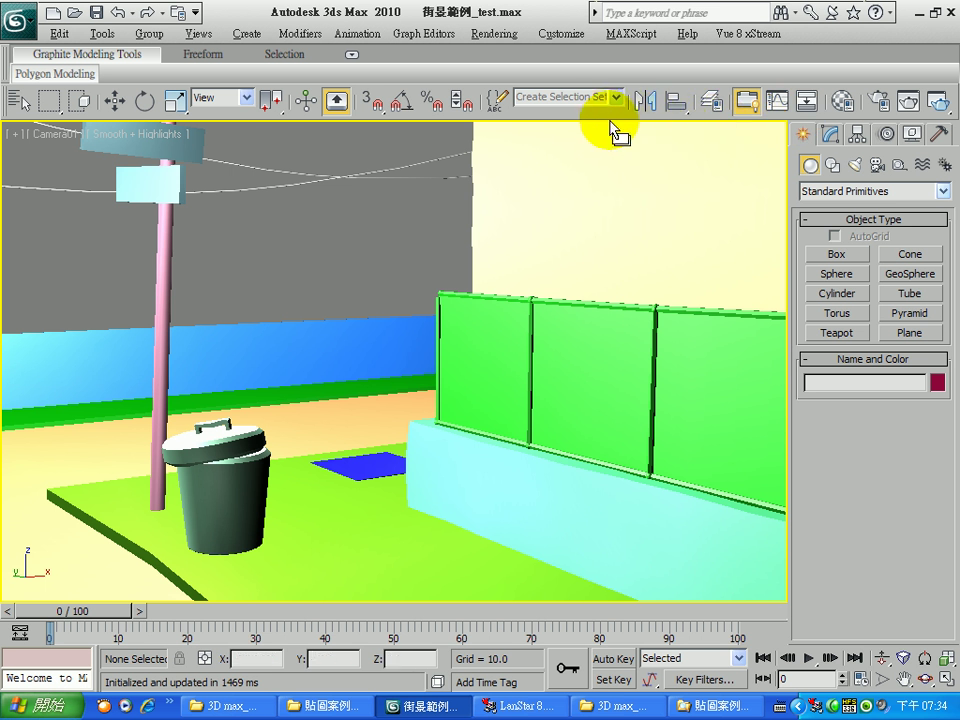
Step: Render an ActiveShade preview of the camera view to examine the untextured street scene
drag(604, 118, 545, 108)
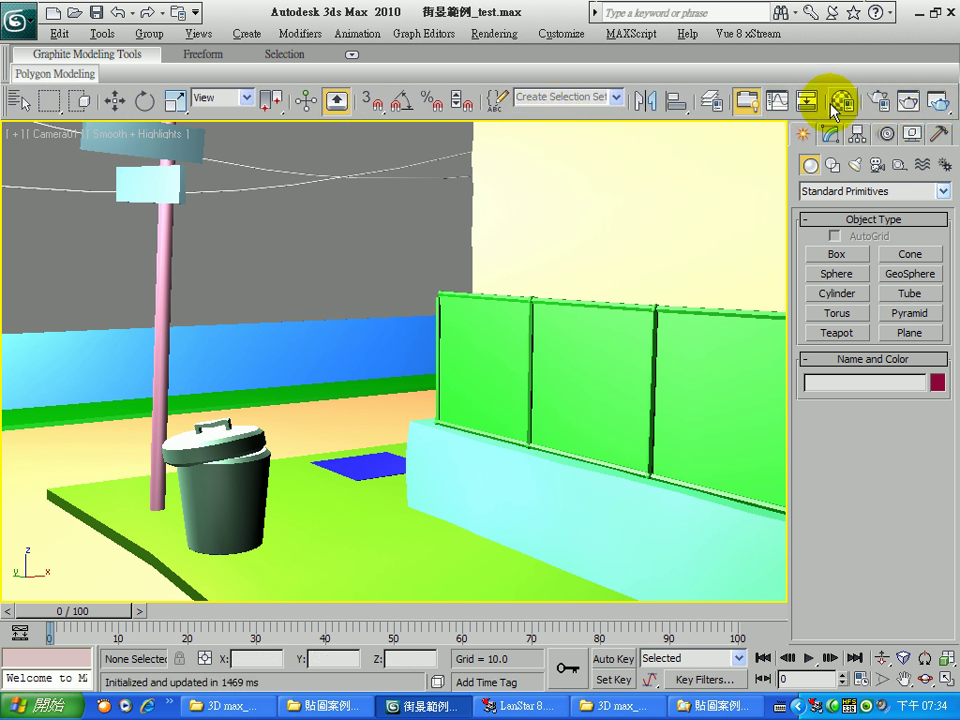
click(939, 104)
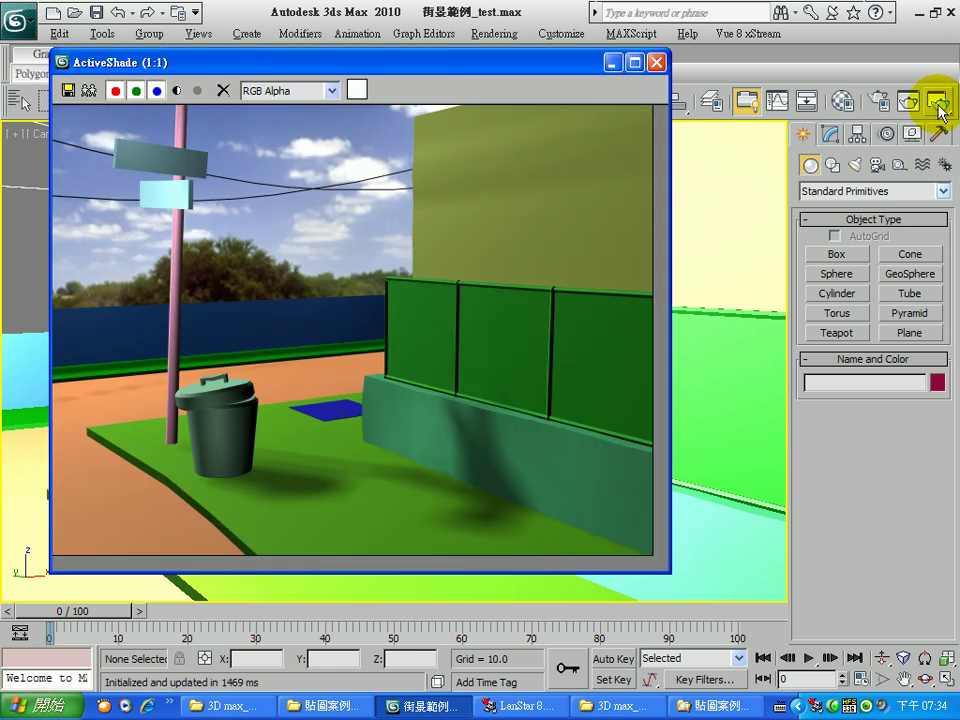
click(656, 62)
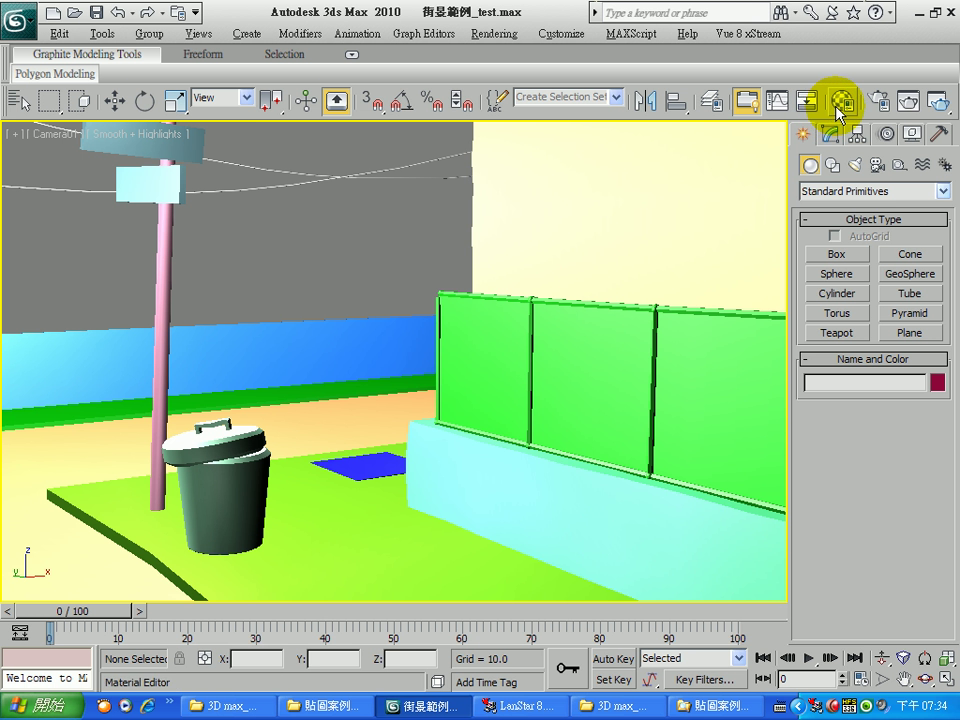
Step: Open the Material Editor, enable the Diffuse Color map on the first sample material, and choose Bitmap as its map type
click(840, 104)
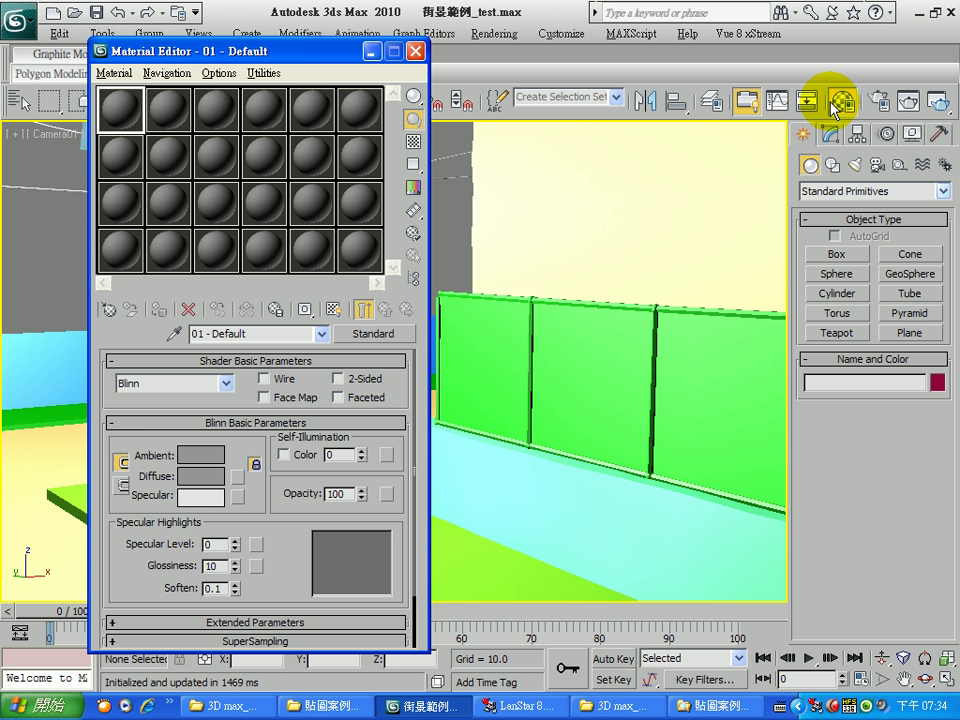
mouse_move(337, 57)
mouse_down()
mouse_move(390, 70)
mouse_move(387, 51)
mouse_move(338, 44)
mouse_up()
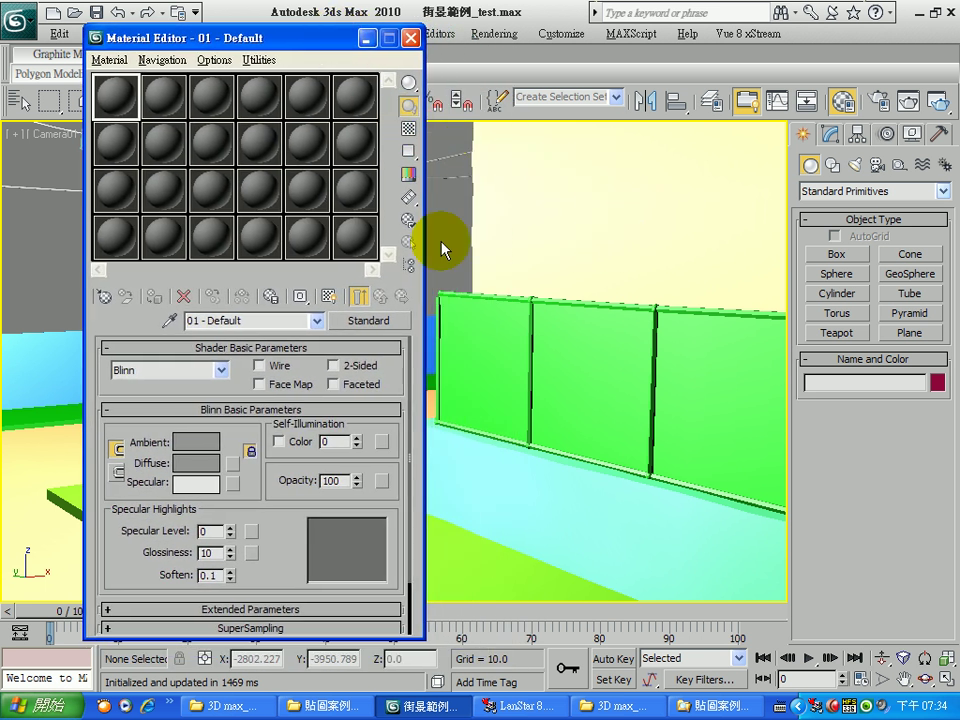
drag(165, 101, 120, 96)
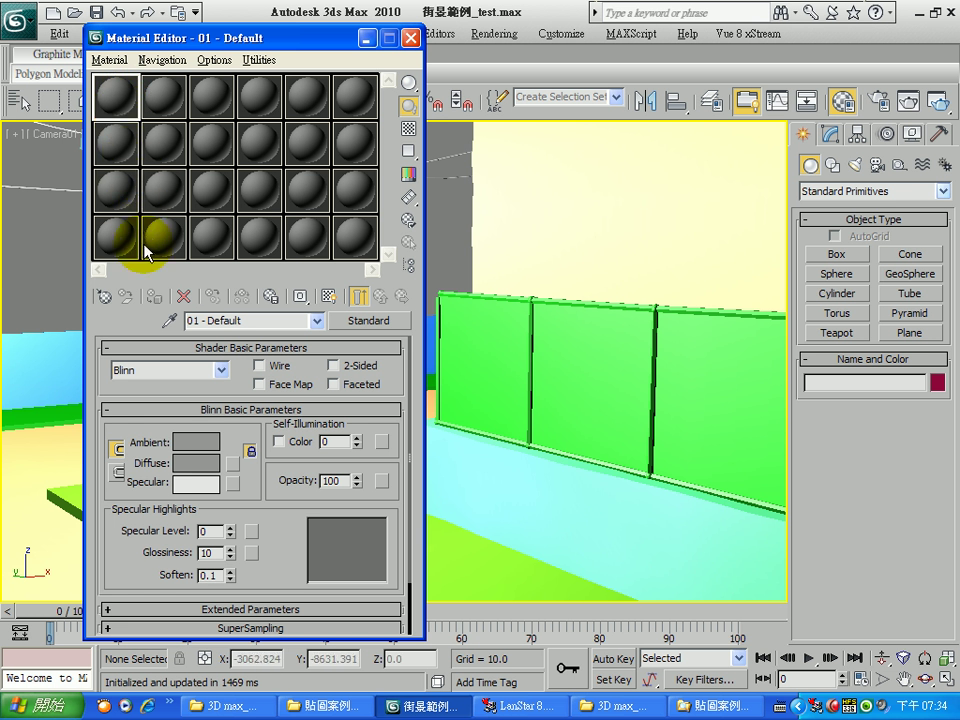
drag(141, 574, 125, 485)
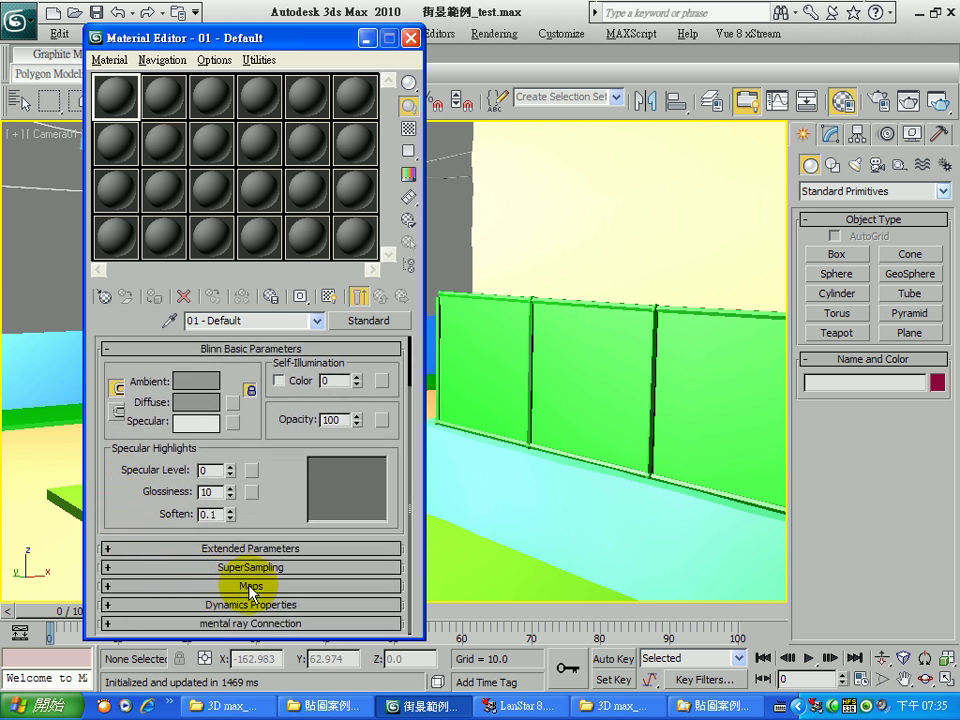
click(120, 587)
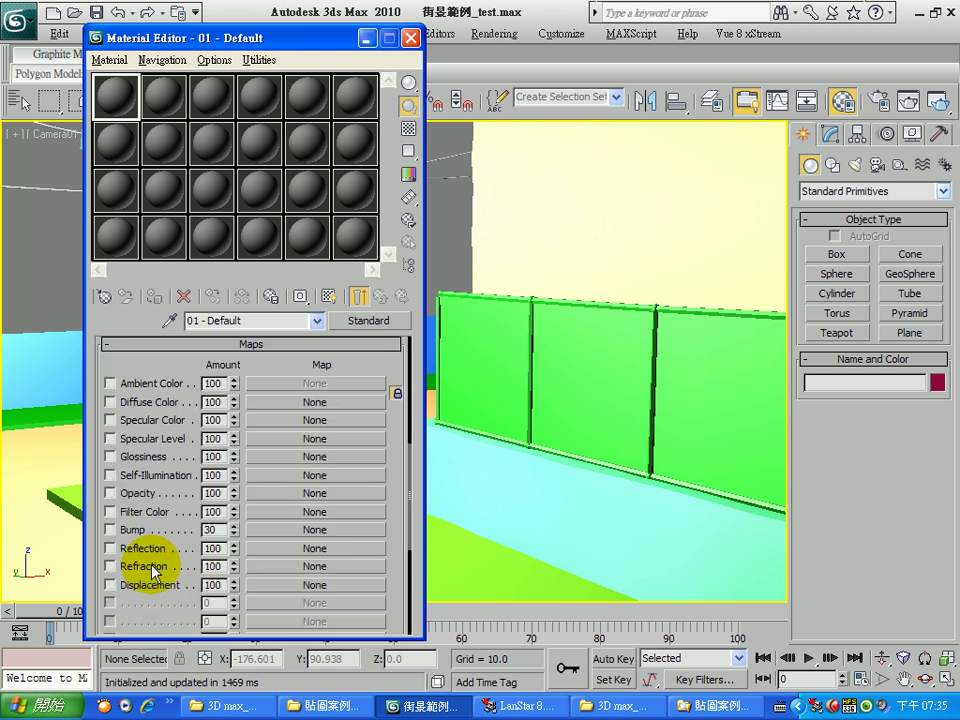
click(110, 401)
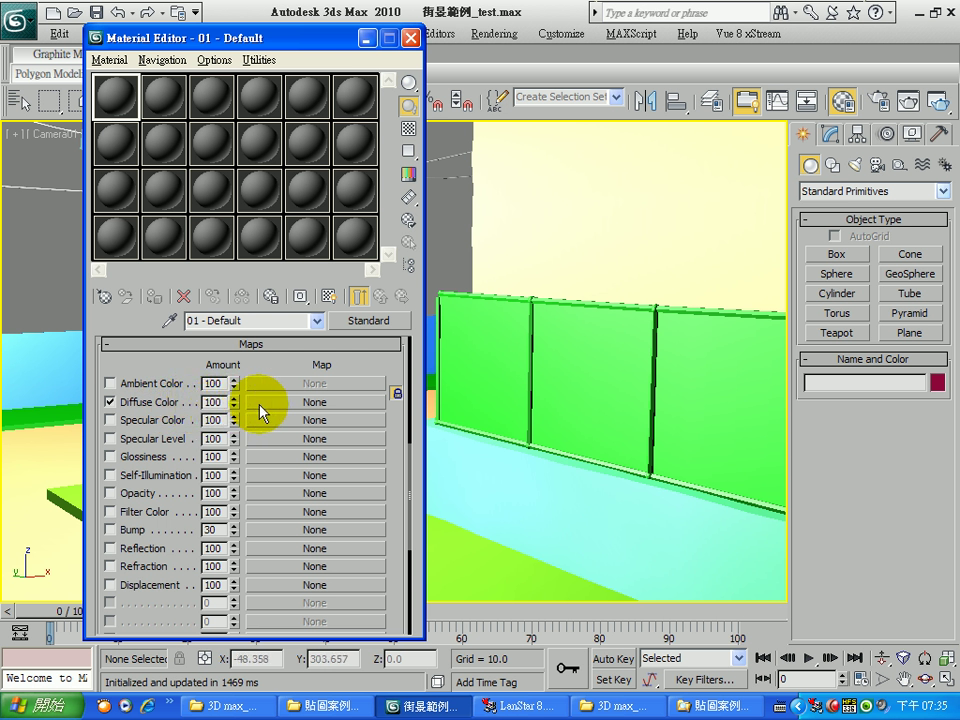
click(340, 402)
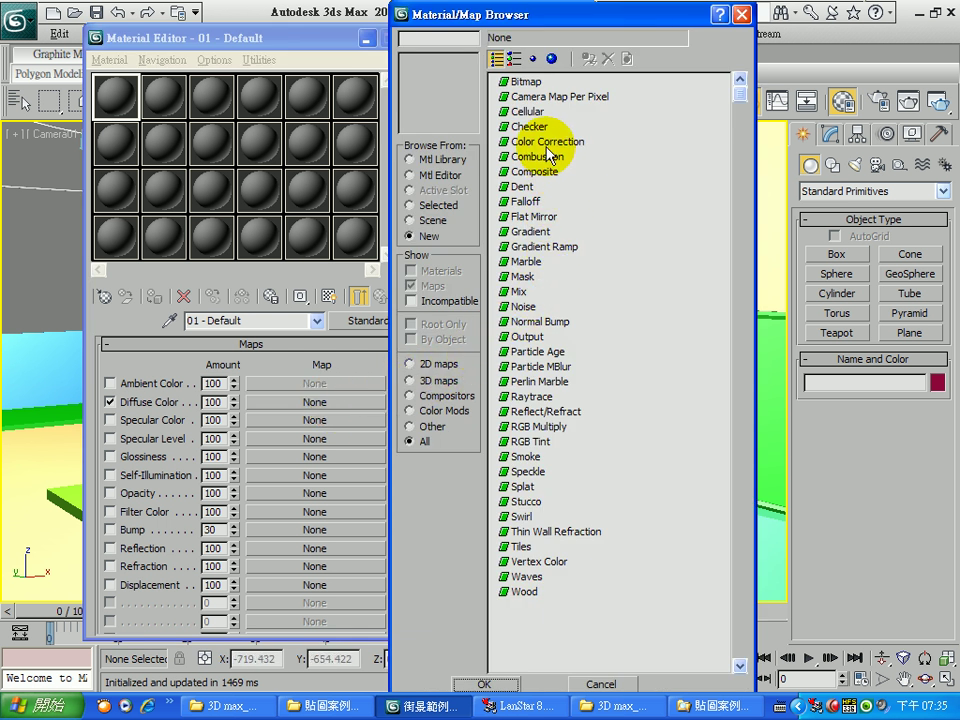
click(530, 86)
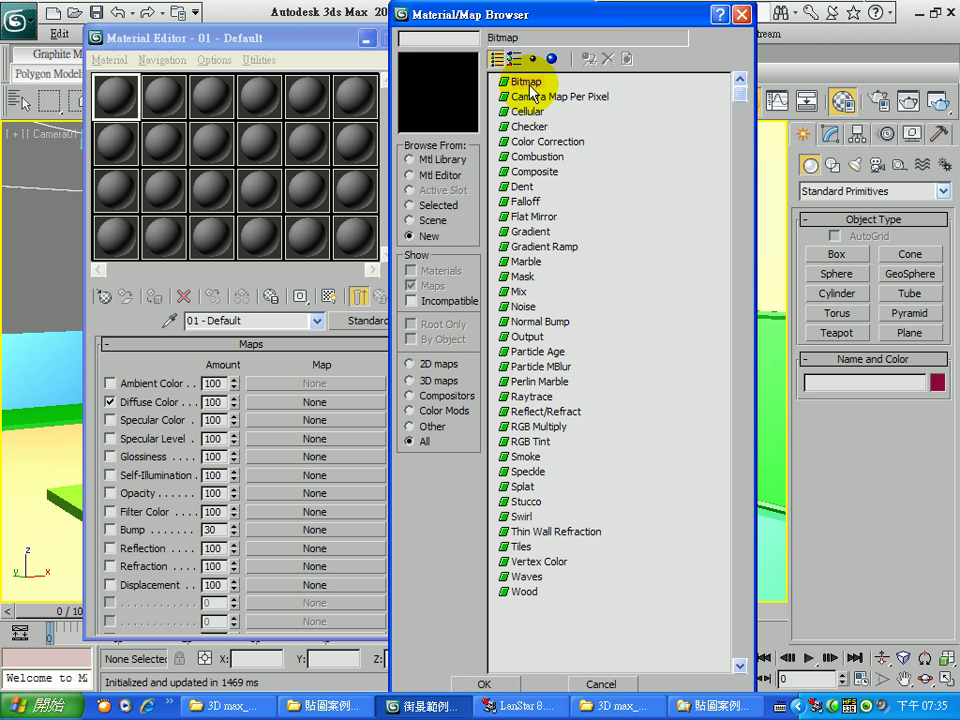
double_click(530, 88)
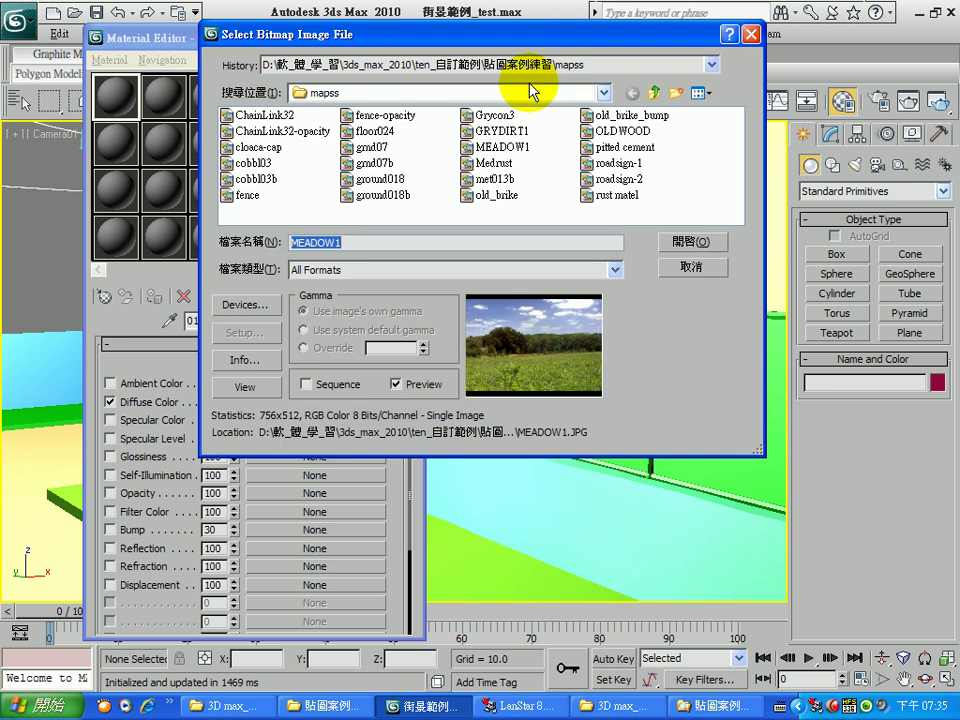
Step: Show the mapss folder as thumbnails and load the old_brike image as the diffuse bitmap
click(697, 93)
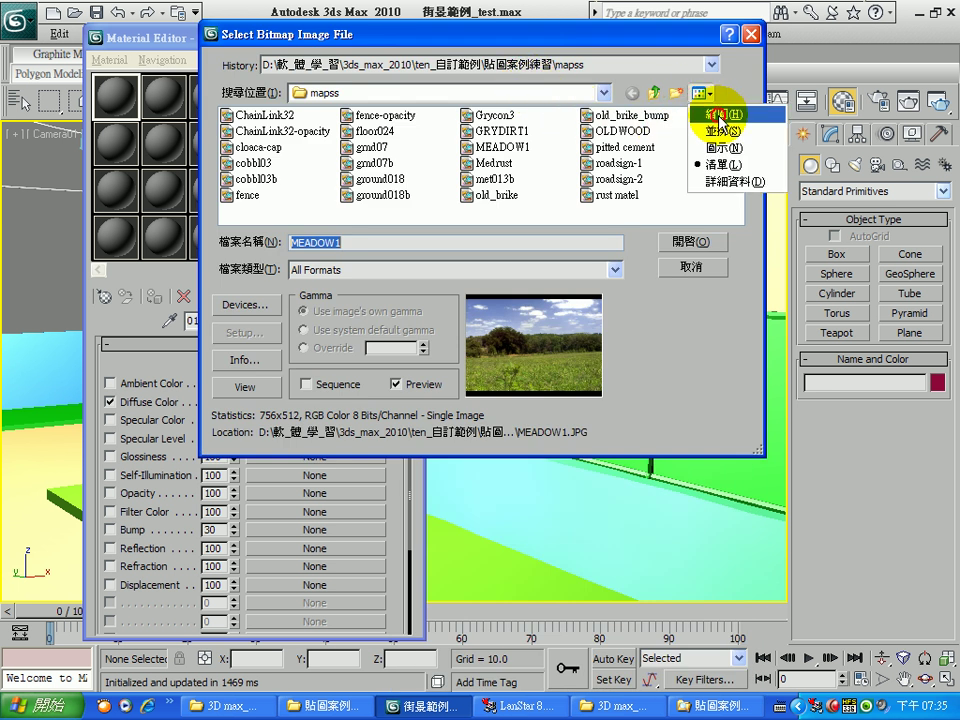
click(722, 116)
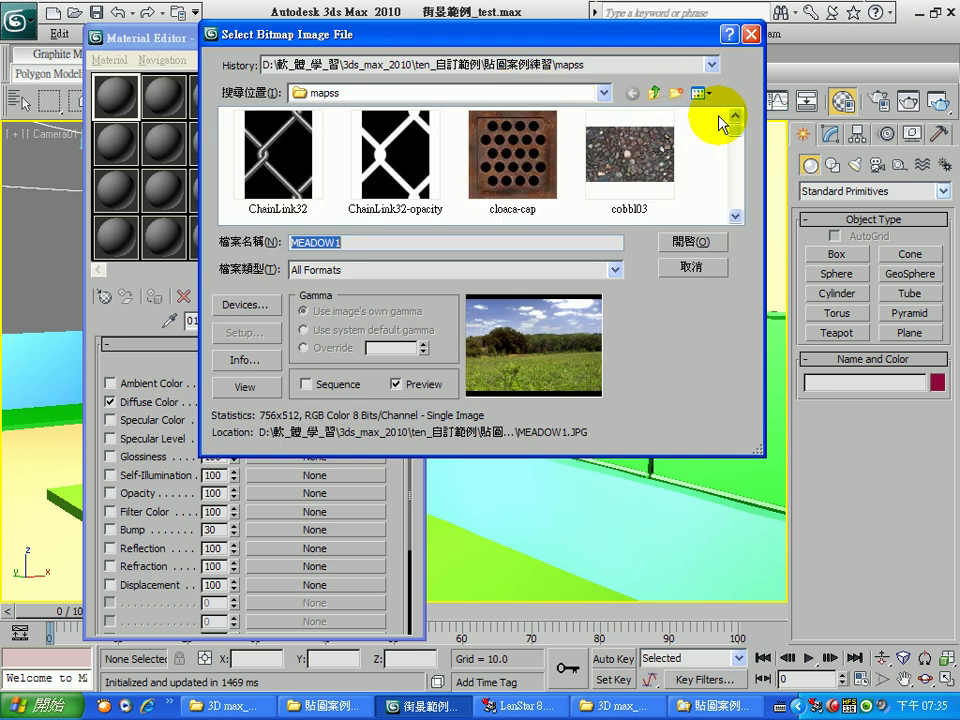
click(736, 216)
click(736, 216)
click(736, 216)
click(736, 216)
click(736, 216)
click(736, 216)
click(736, 216)
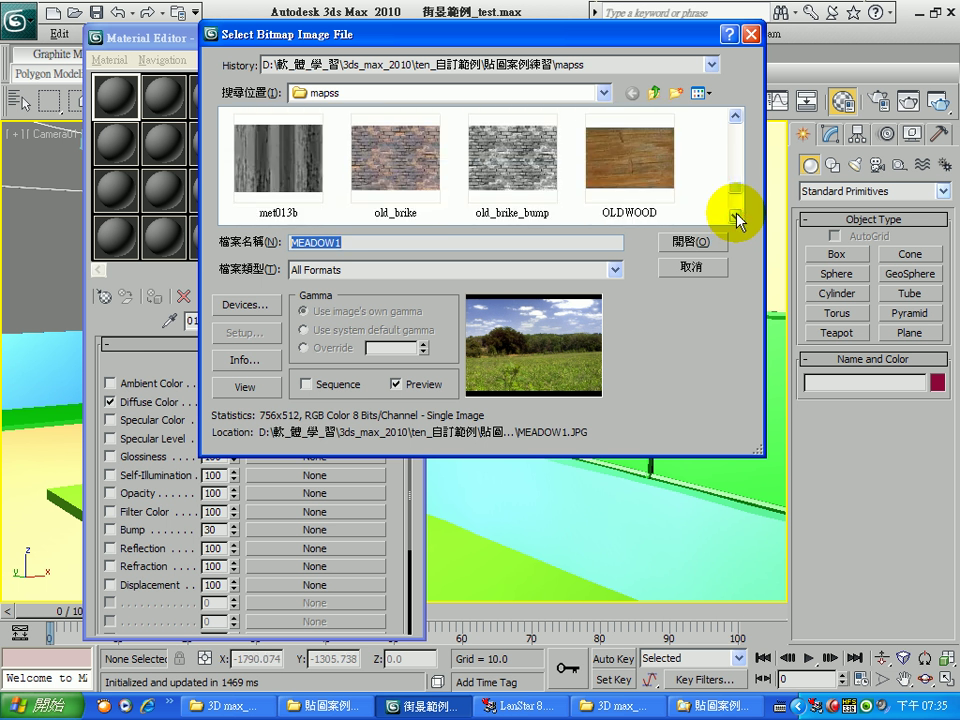
click(736, 217)
click(736, 217)
click(736, 117)
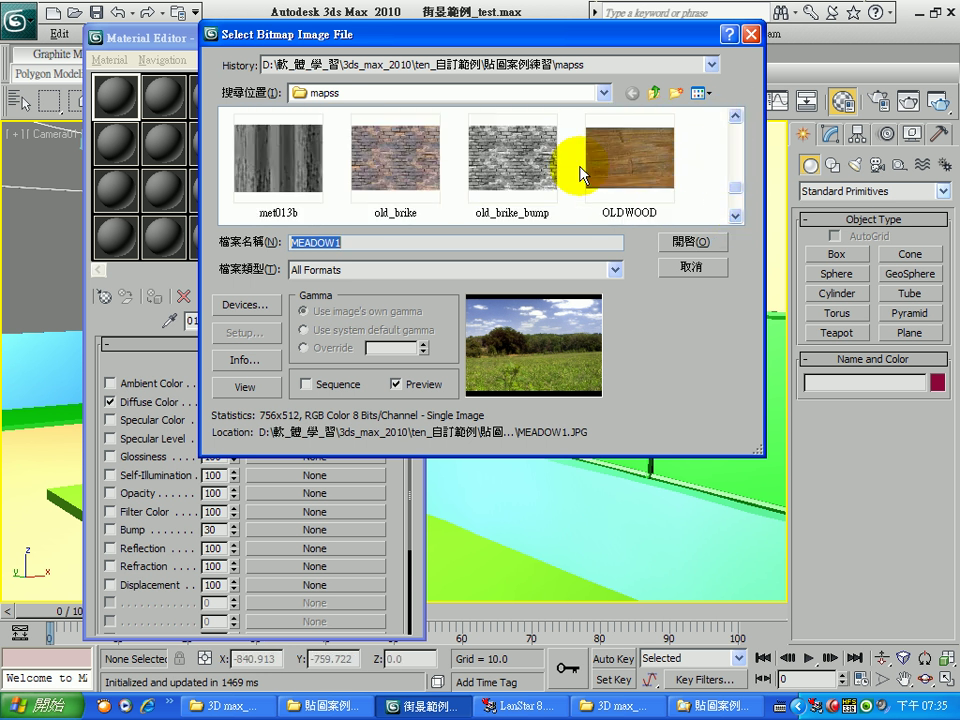
click(425, 163)
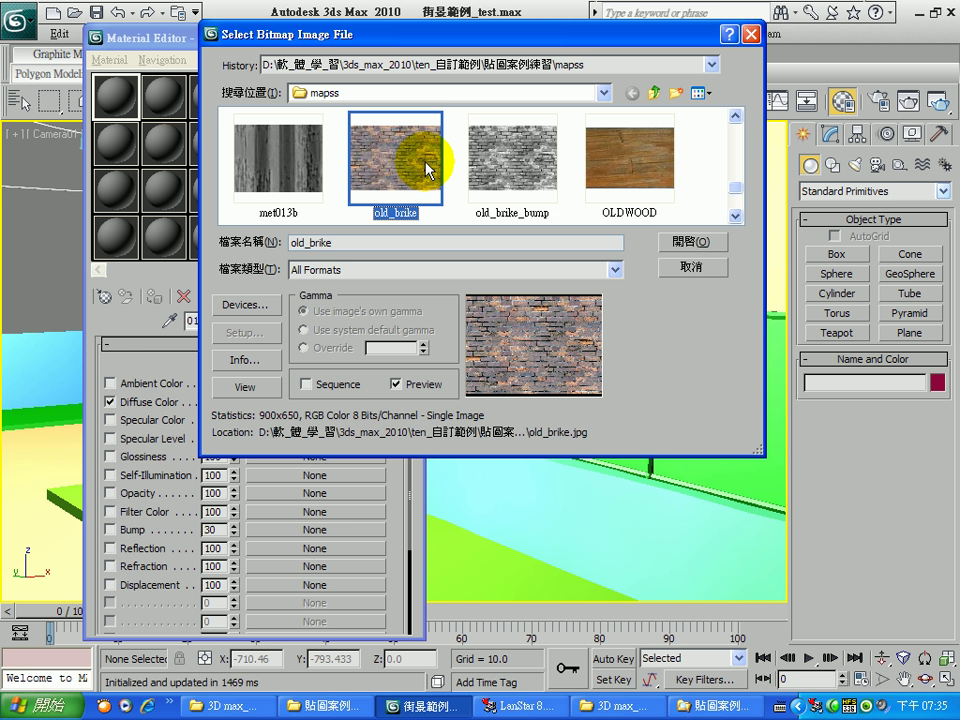
click(518, 180)
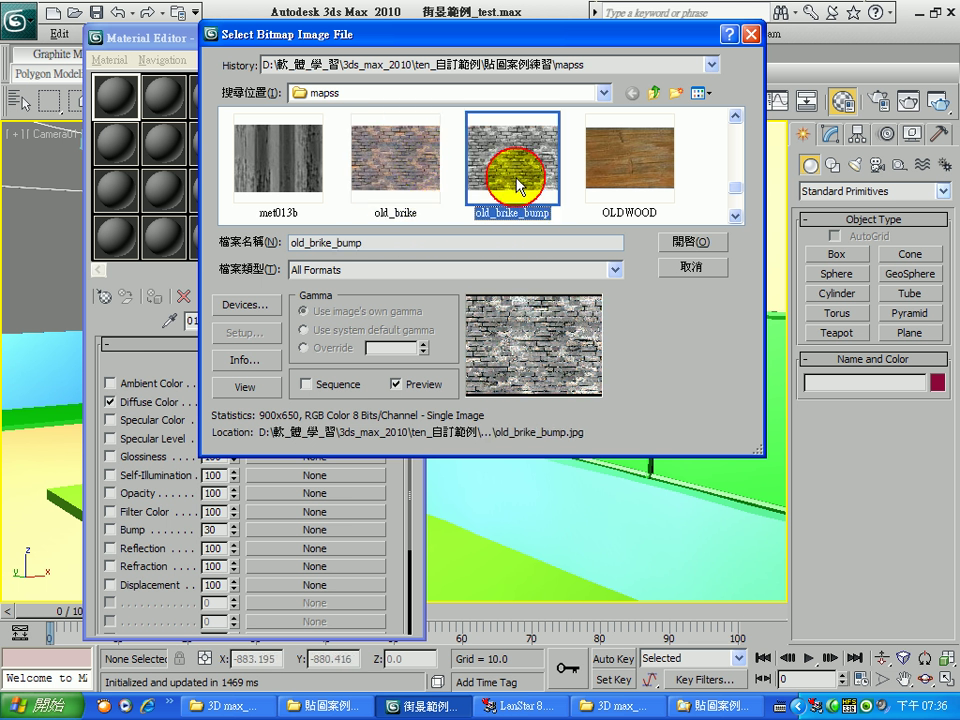
click(410, 193)
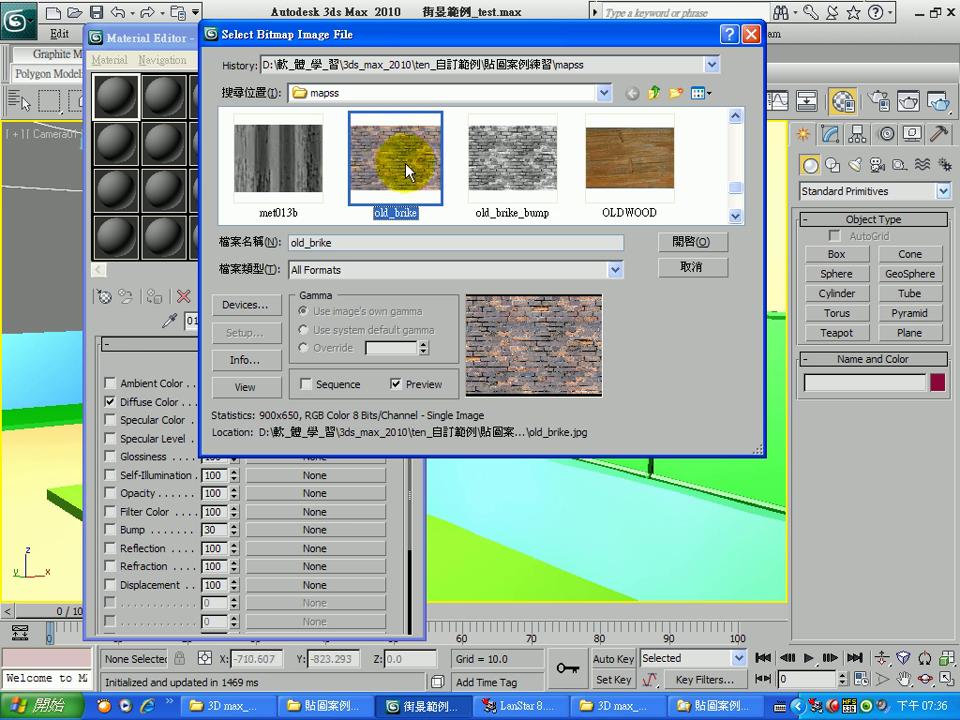
click(686, 242)
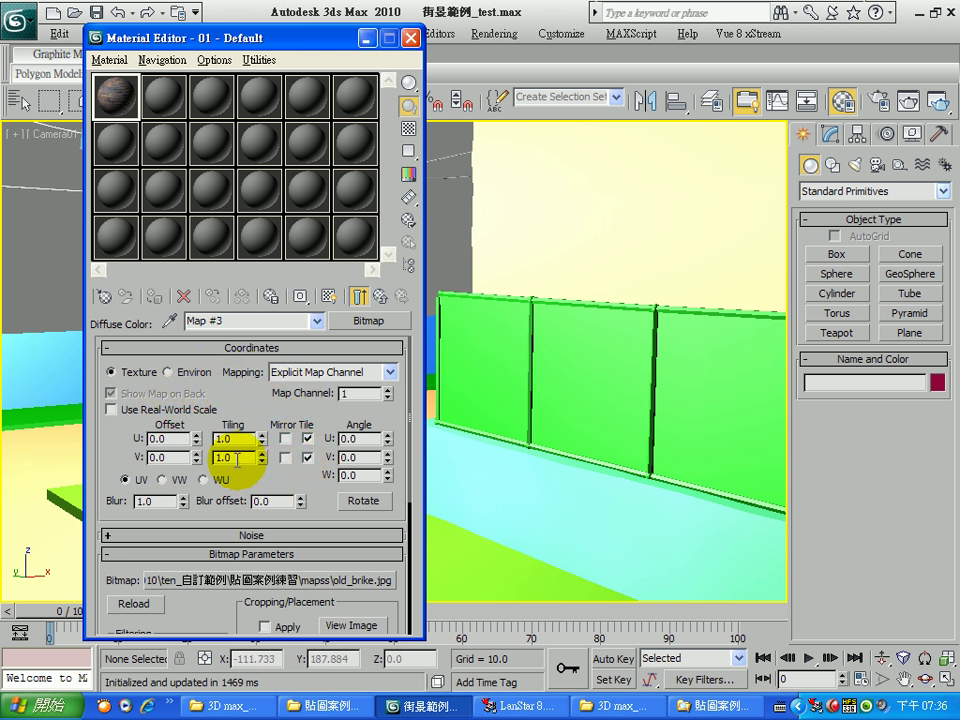
Step: Assign the brick material to the tall wall behind the fence and check it in an ActiveShade render
click(230, 438)
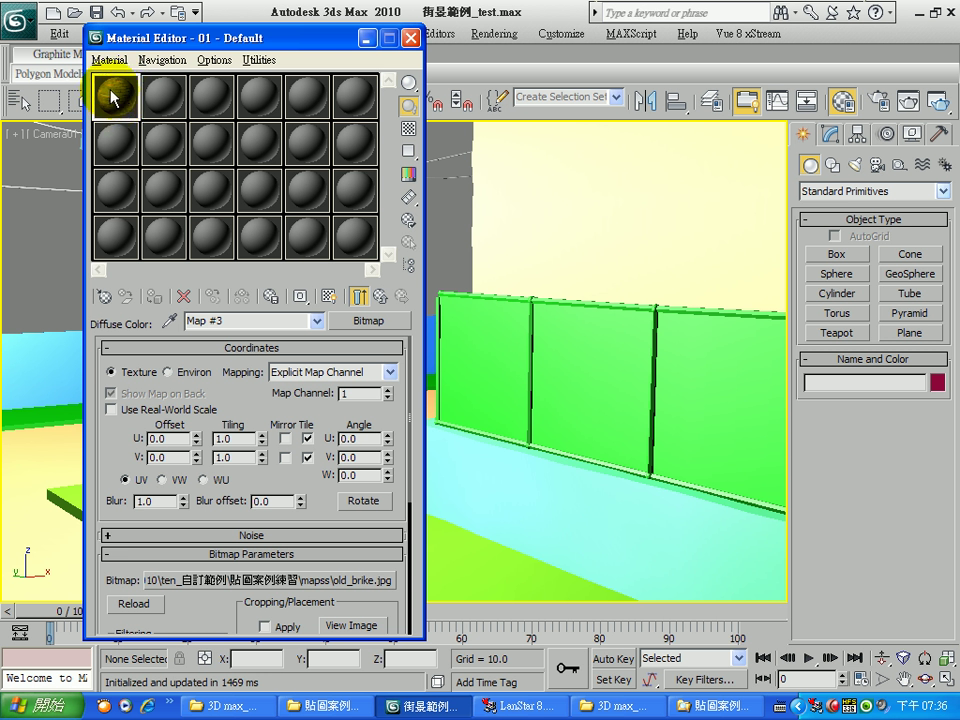
drag(112, 100, 630, 192)
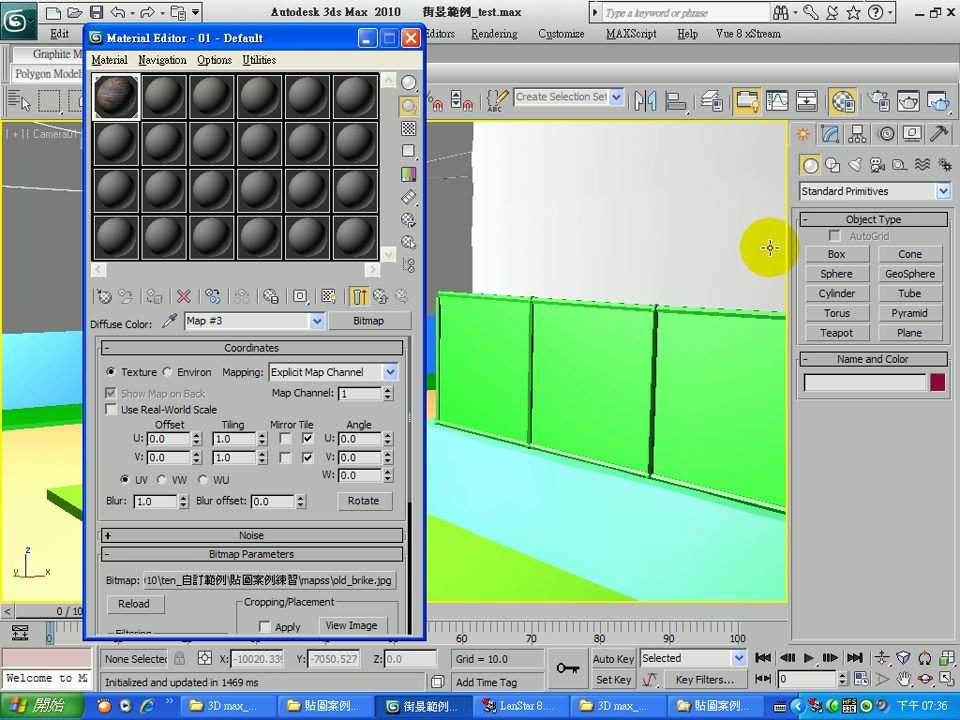
click(938, 103)
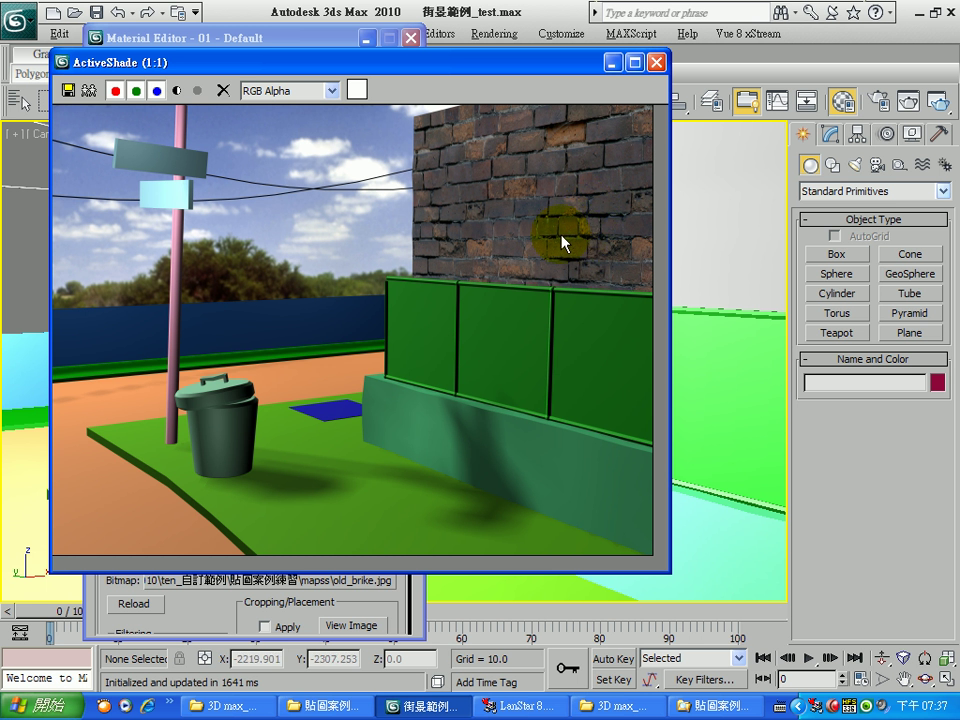
click(656, 62)
Step: Set the brick bitmap's U and V tiling to 2.0 and check the wall in an ActiveShade render
double_click(237, 438)
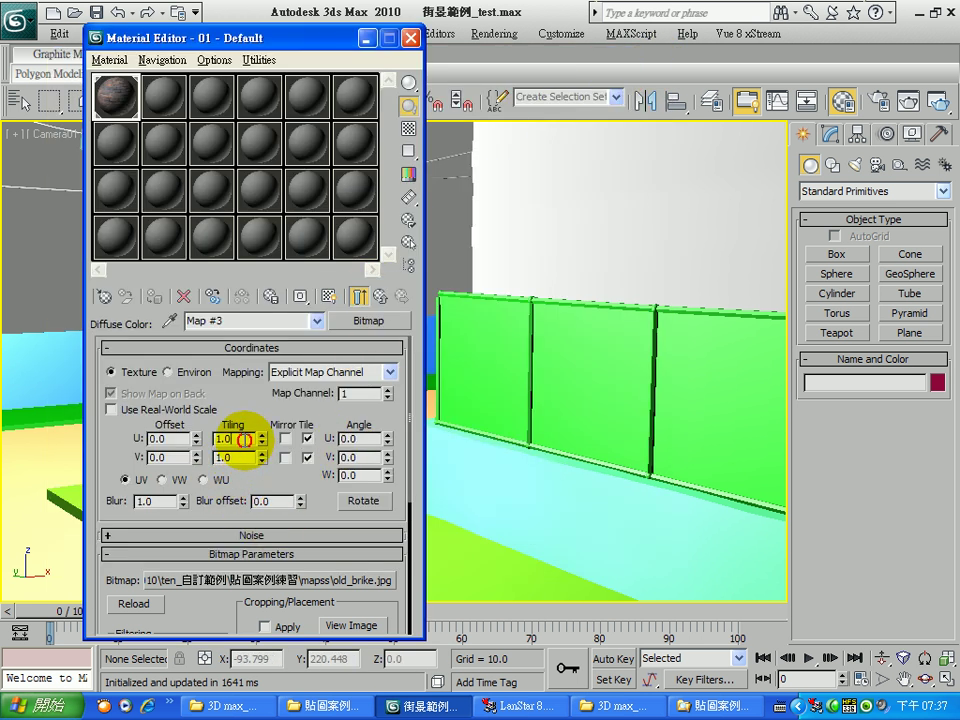
text(2)
key(Tab)
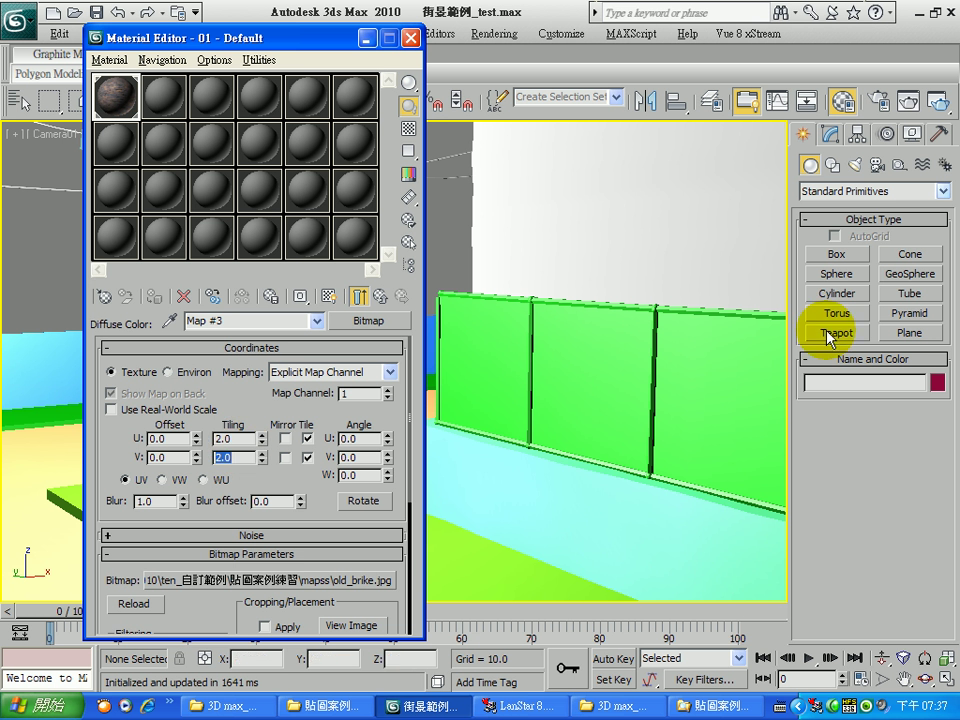
click(937, 103)
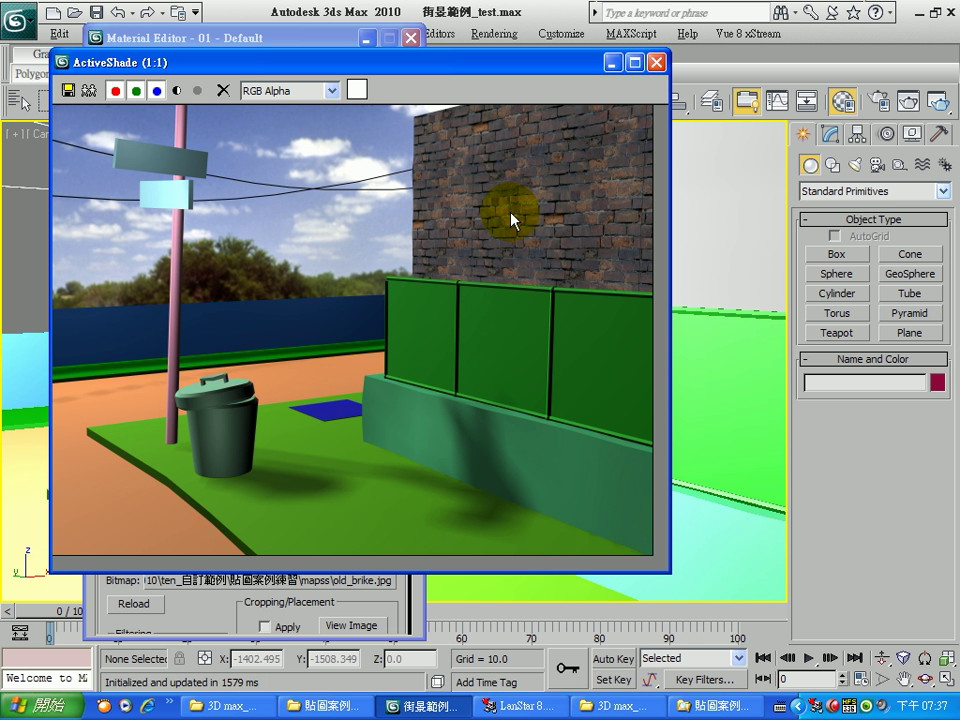
click(656, 62)
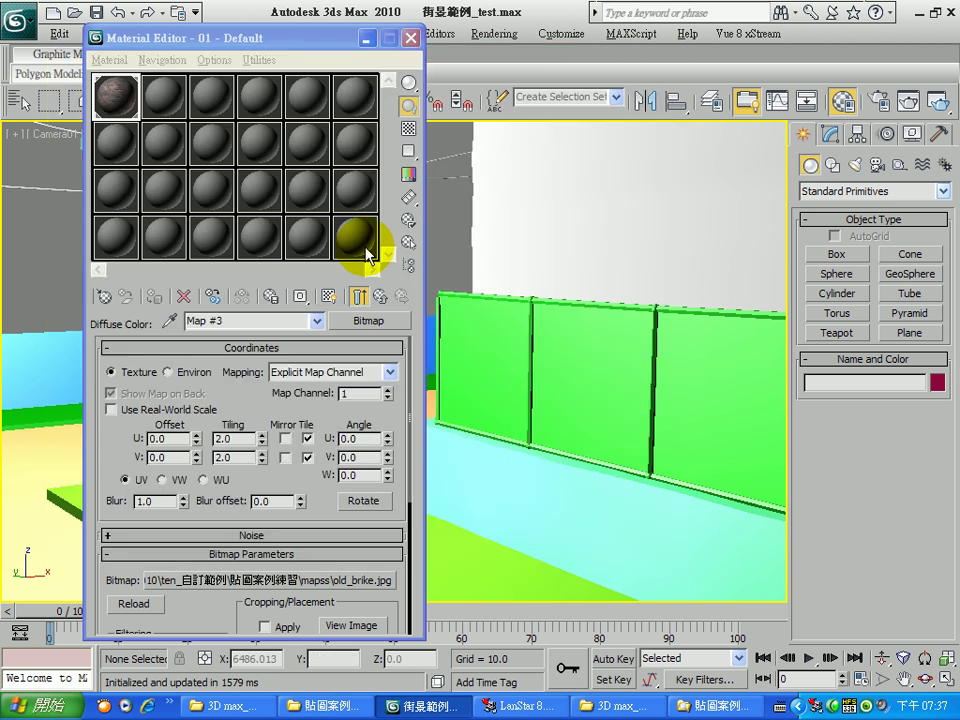
Step: Set the brick bitmap's U and V tiling back to 1.0
click(240, 440)
text(1)
click(240, 457)
text(1)
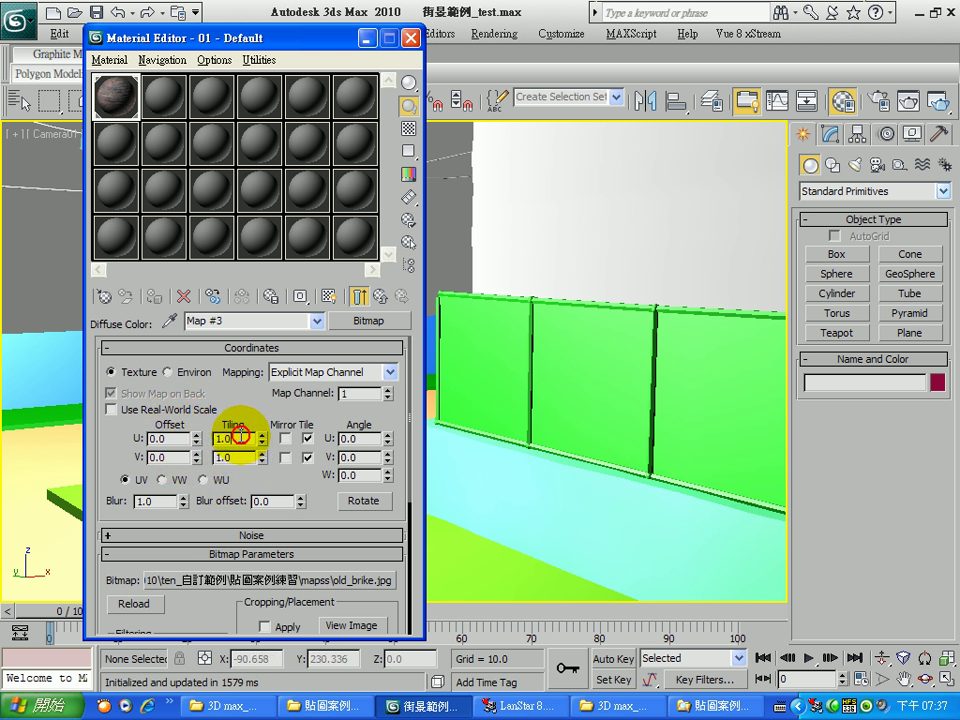
click(240, 462)
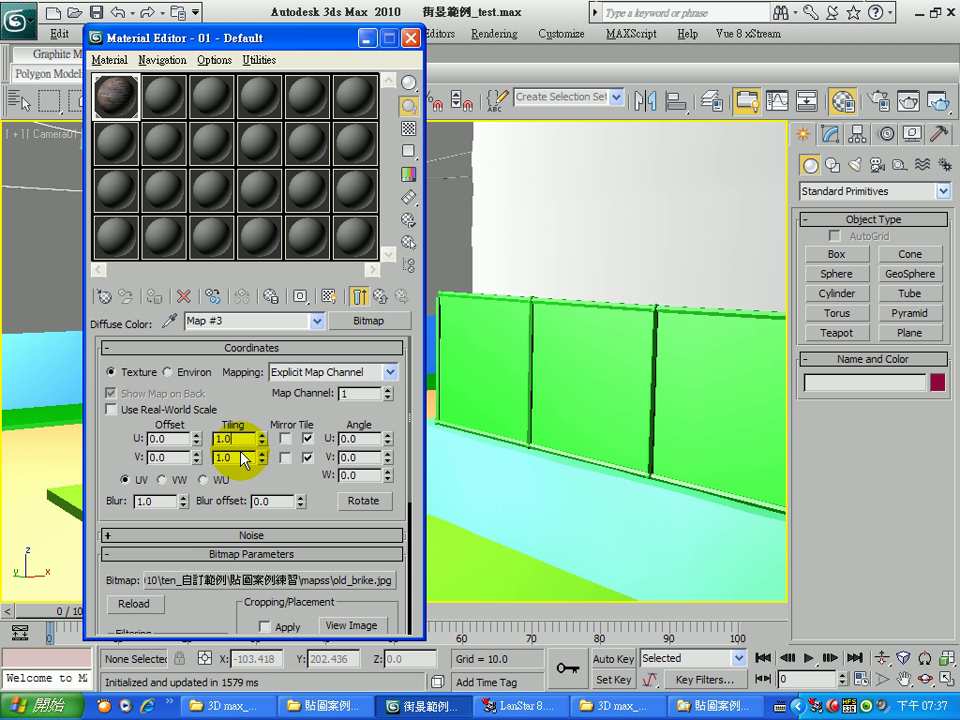
Step: Rename the first material's diffuse bitmap map as 磚牆
click(111, 102)
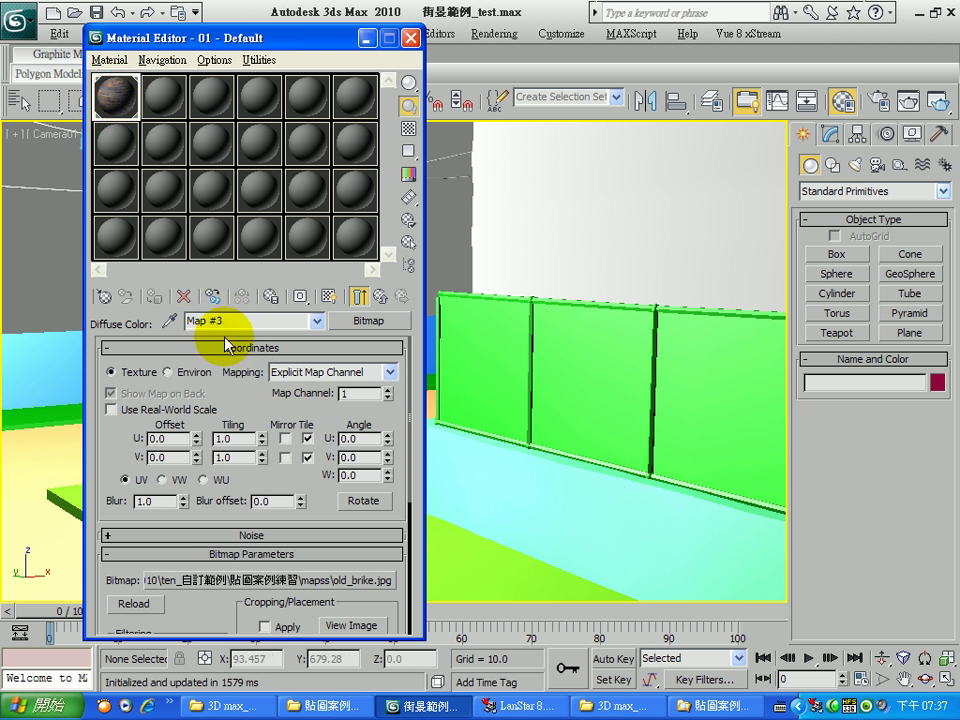
drag(243, 323, 139, 318)
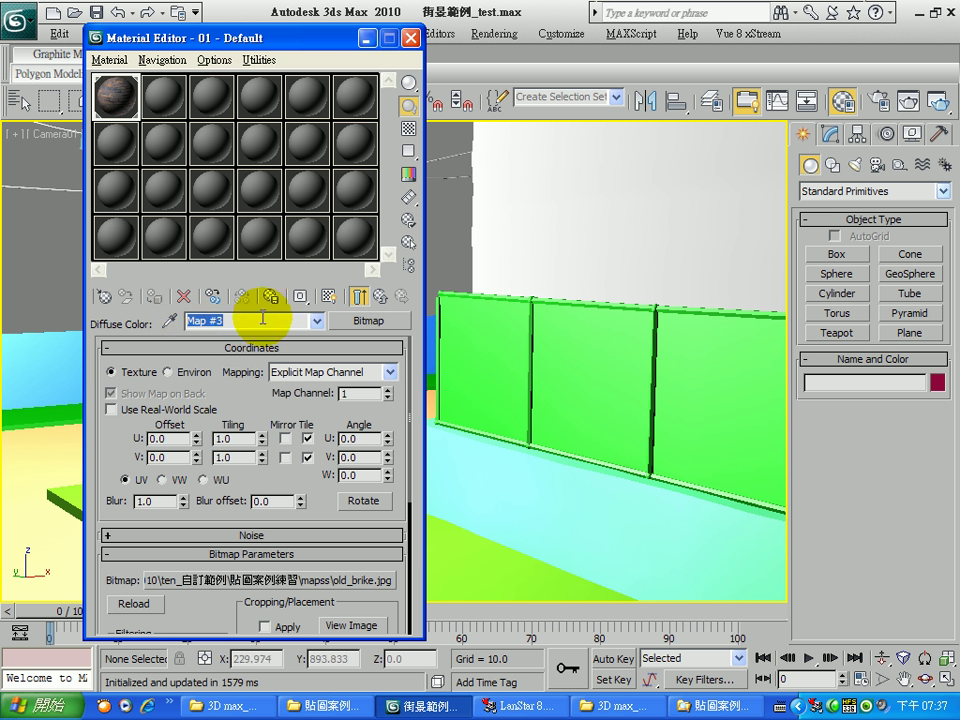
key(ctrl+space)
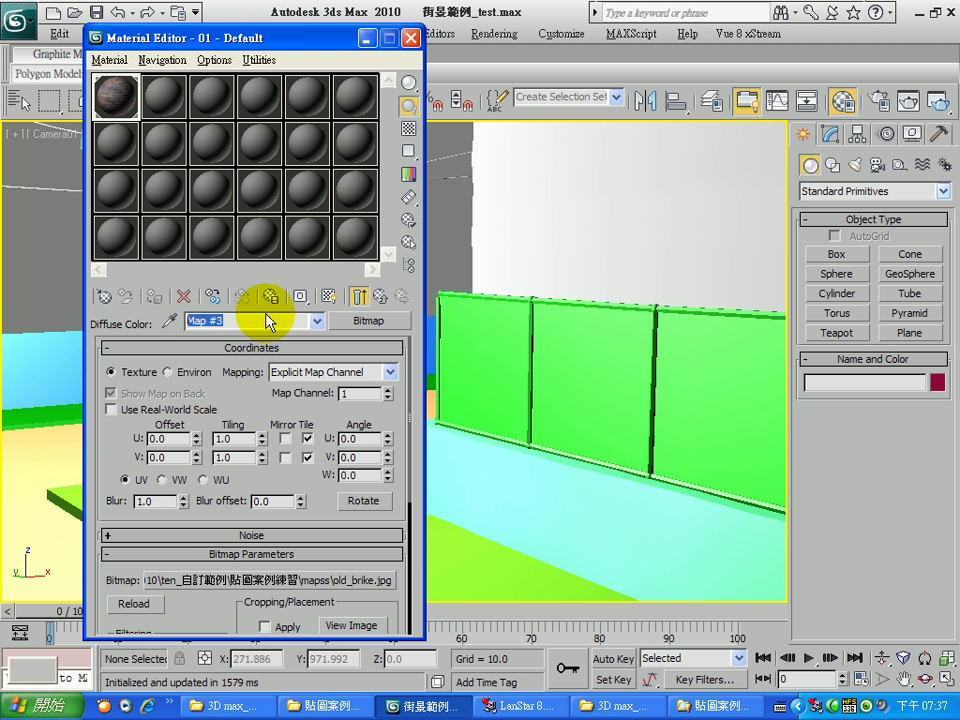
key(5)
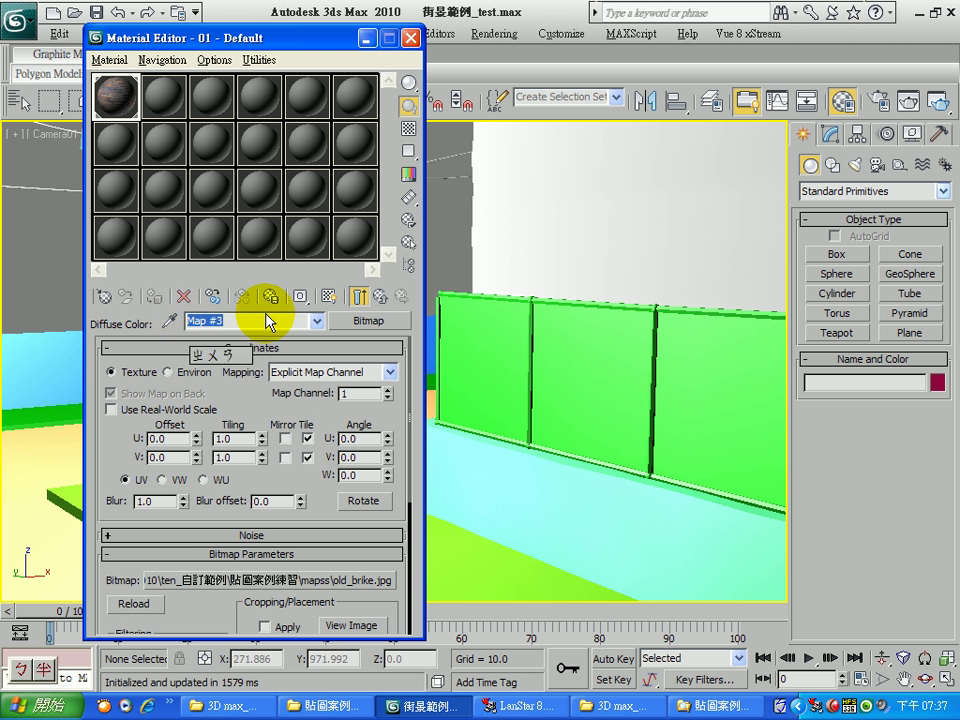
key(0)
key(space)
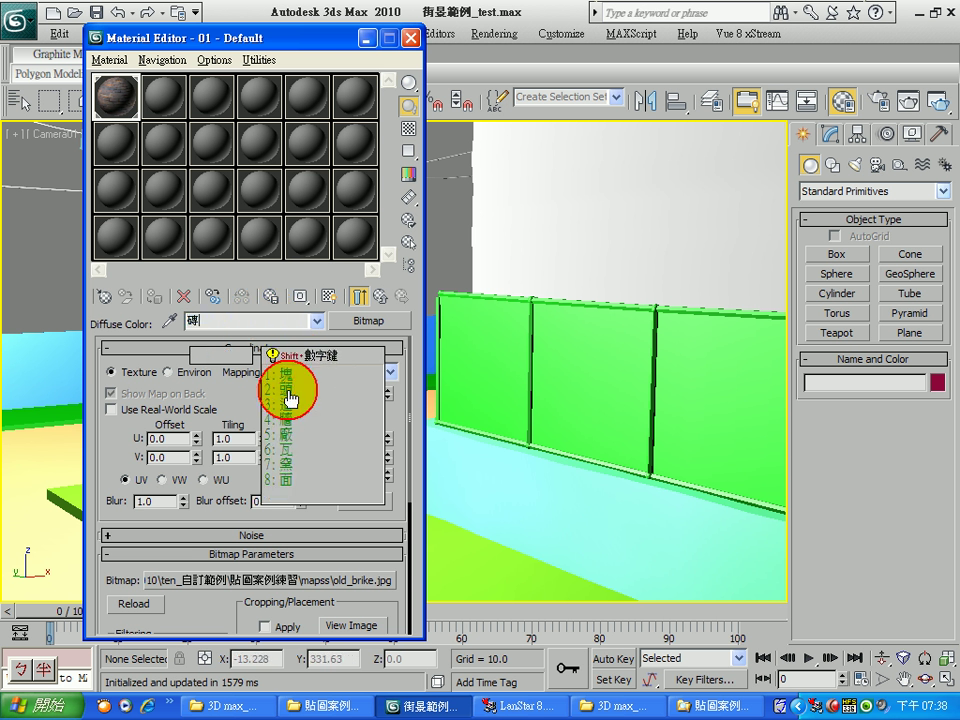
click(289, 421)
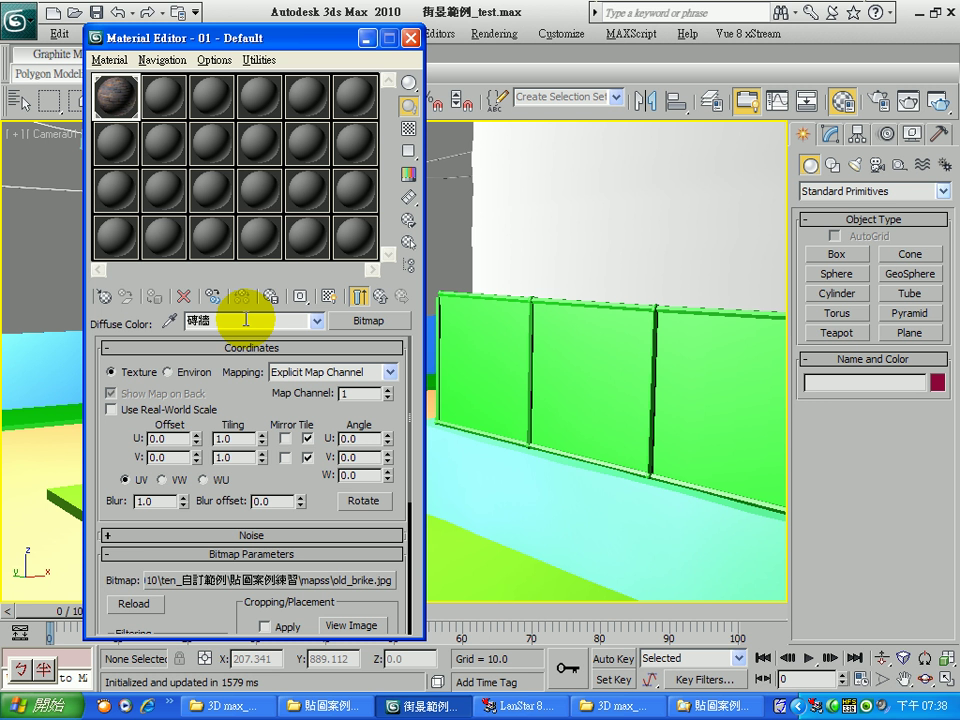
Step: Switch to LanStar, stop the classroom screen broadcast, and start it again
click(515, 706)
click(440, 52)
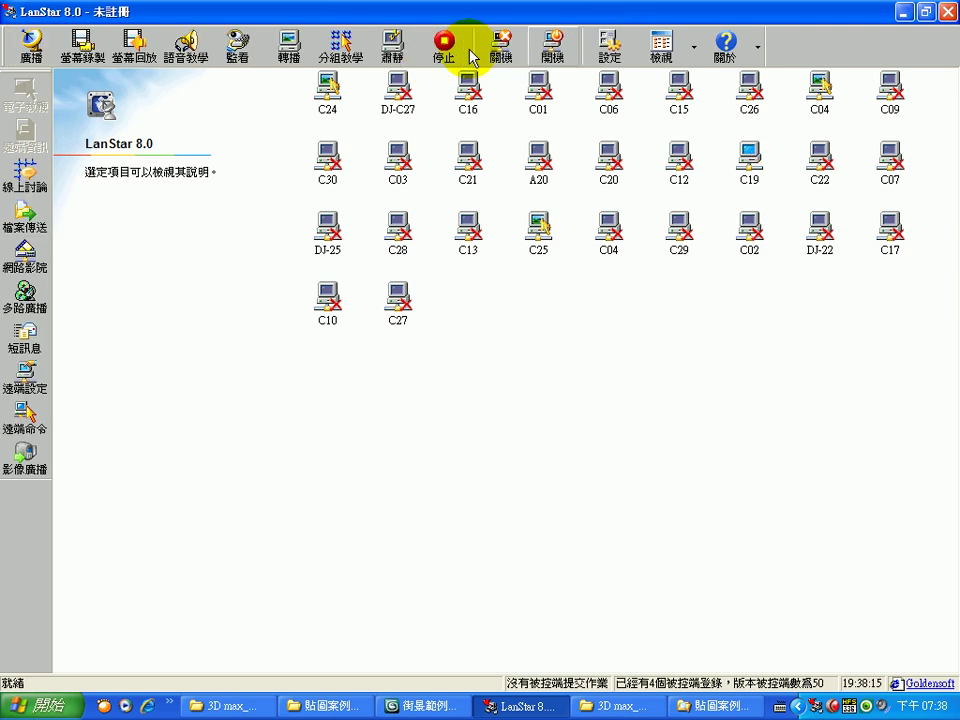
click(905, 12)
click(856, 708)
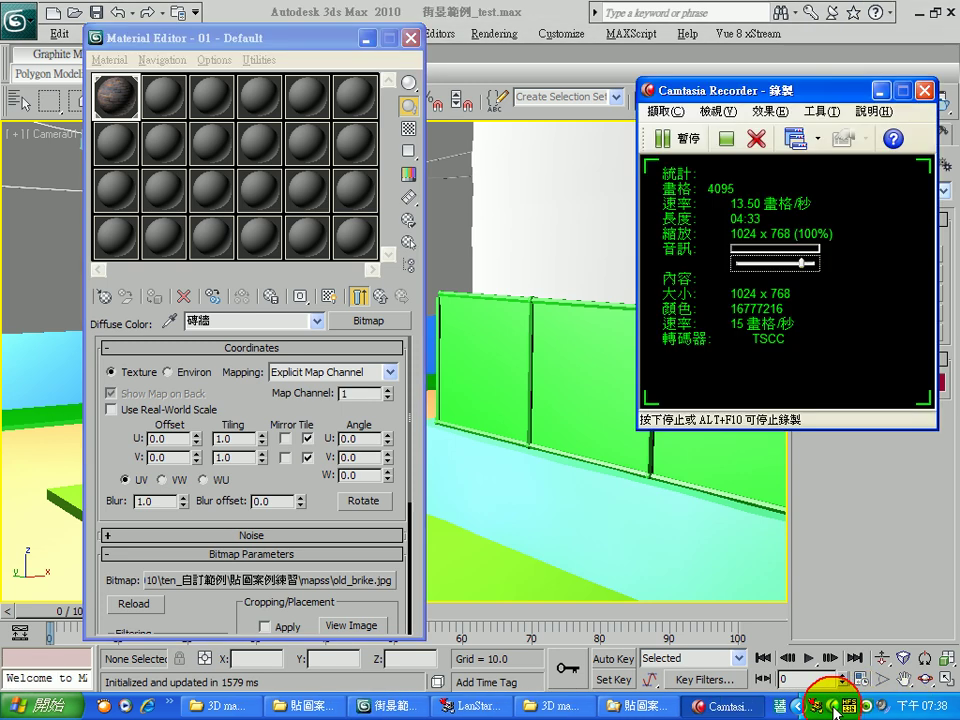
click(683, 147)
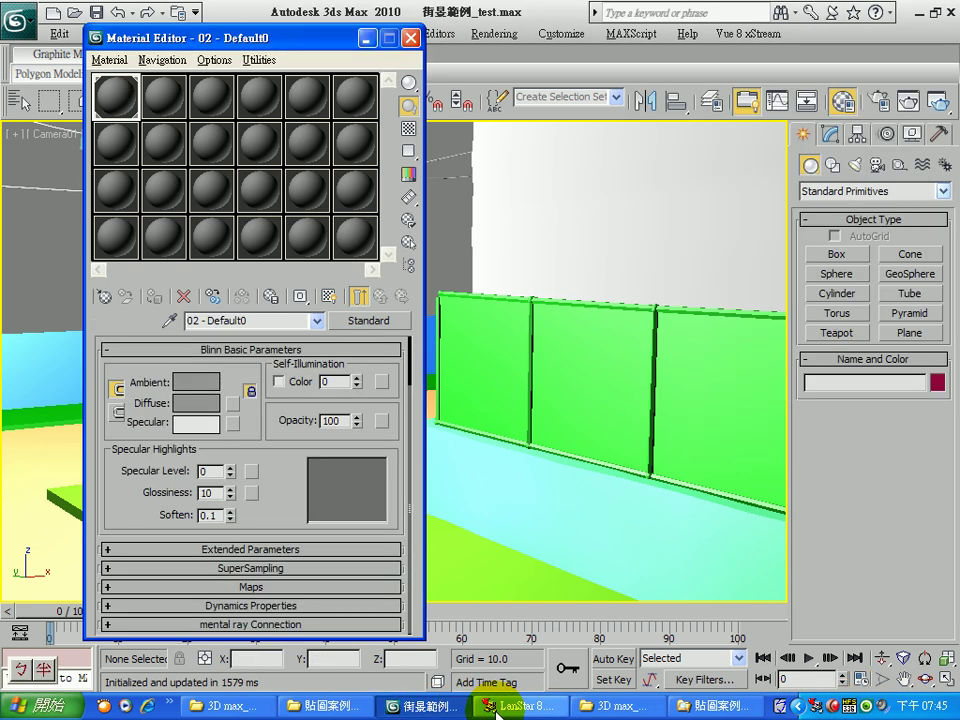
click(515, 706)
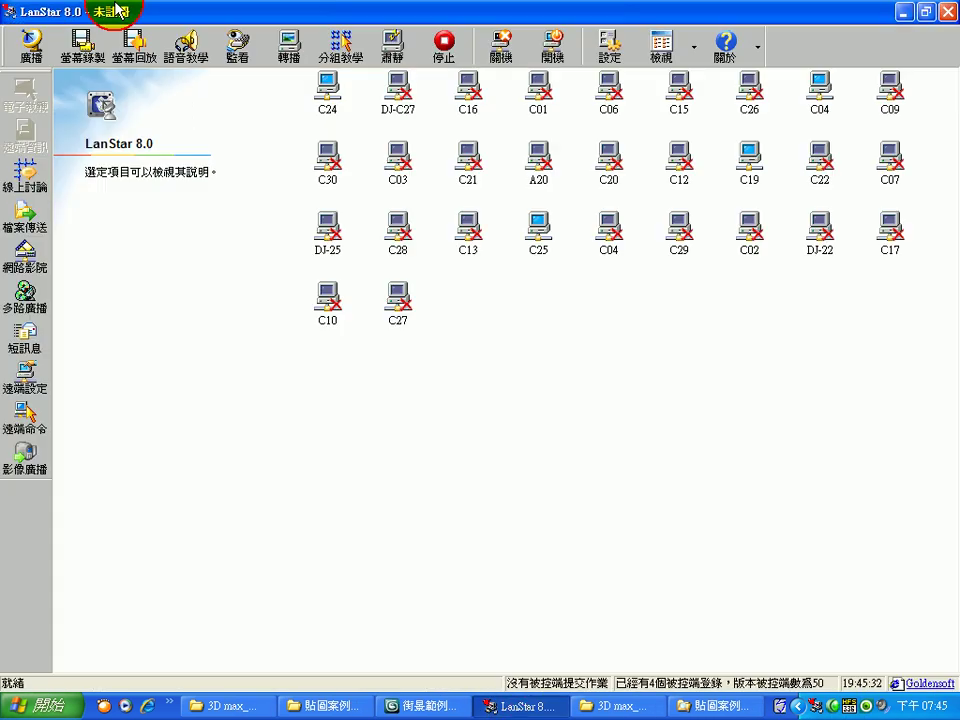
click(31, 40)
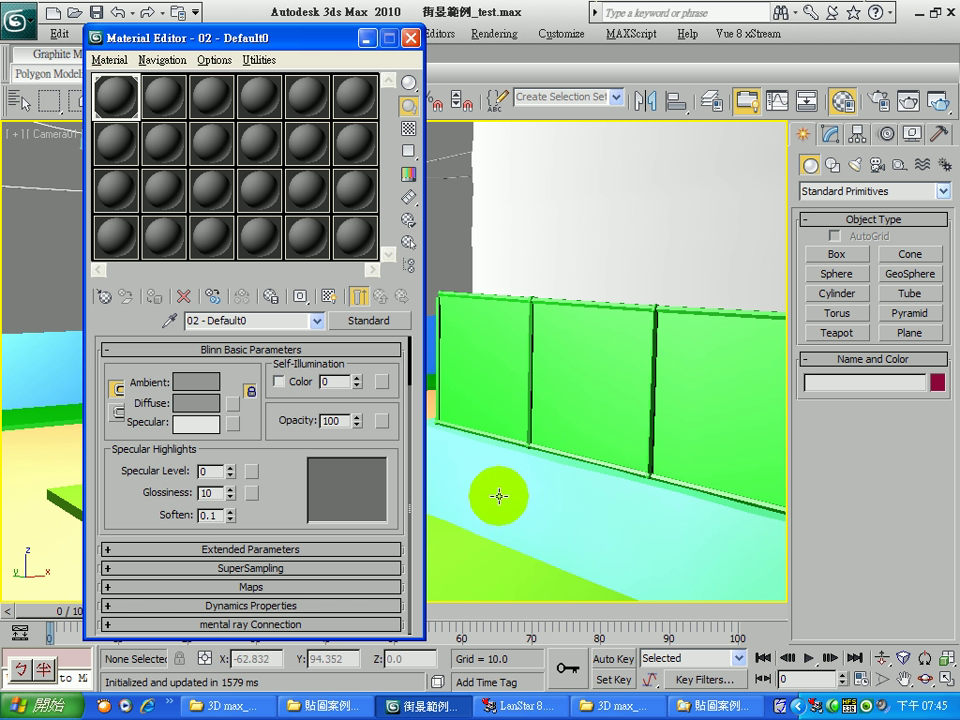
Step: Reopen the Material Editor in 3ds Max and set its sample slots to the 3 X 2 Sample Windows layout
click(410, 37)
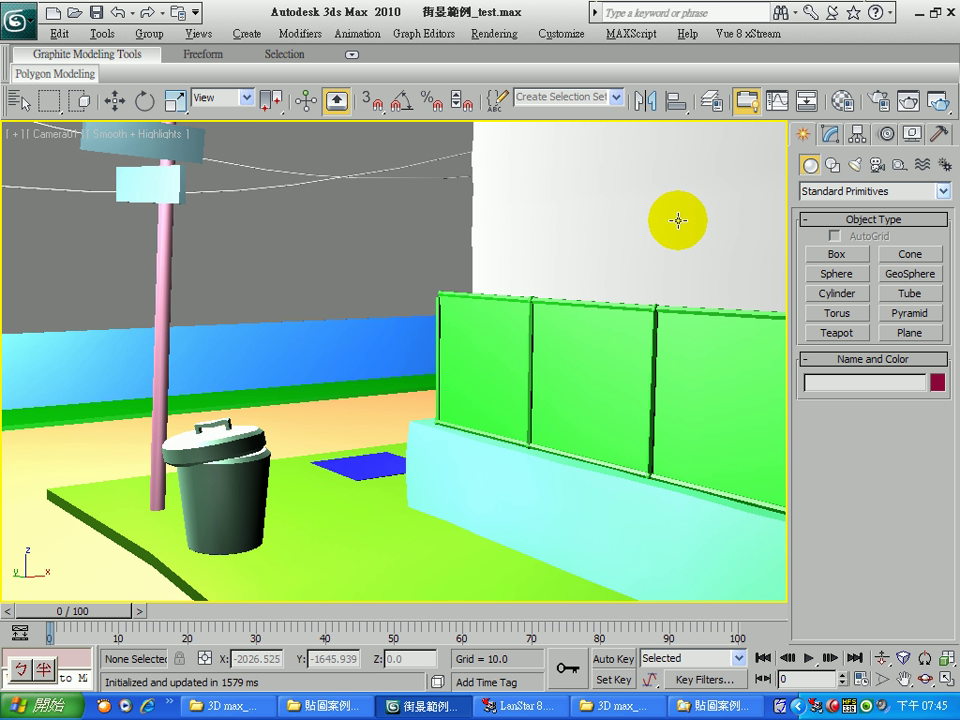
click(843, 102)
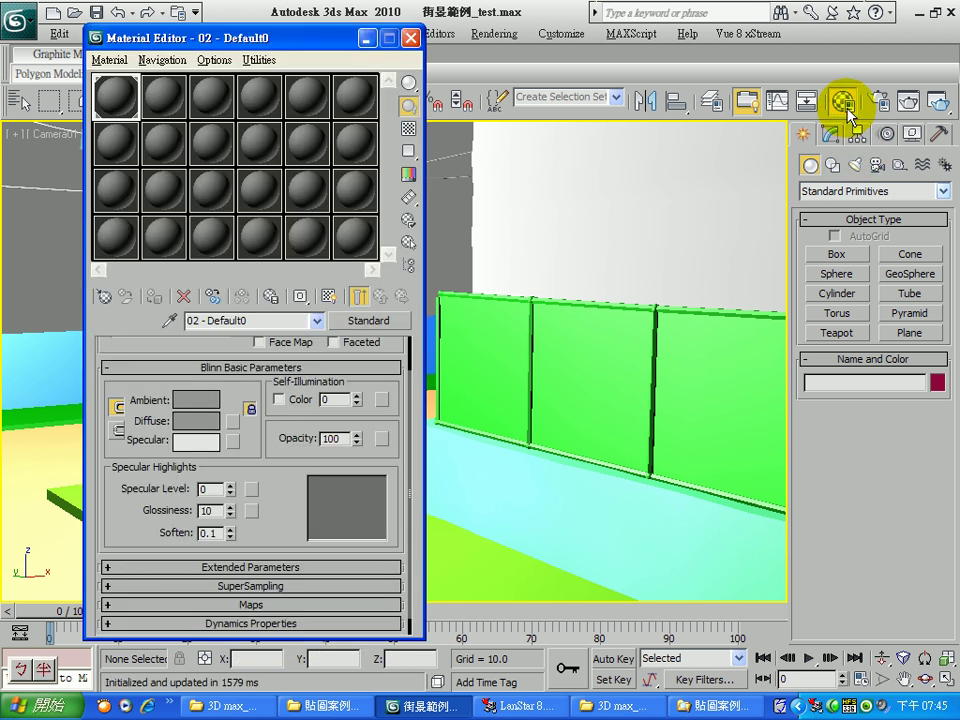
click(123, 104)
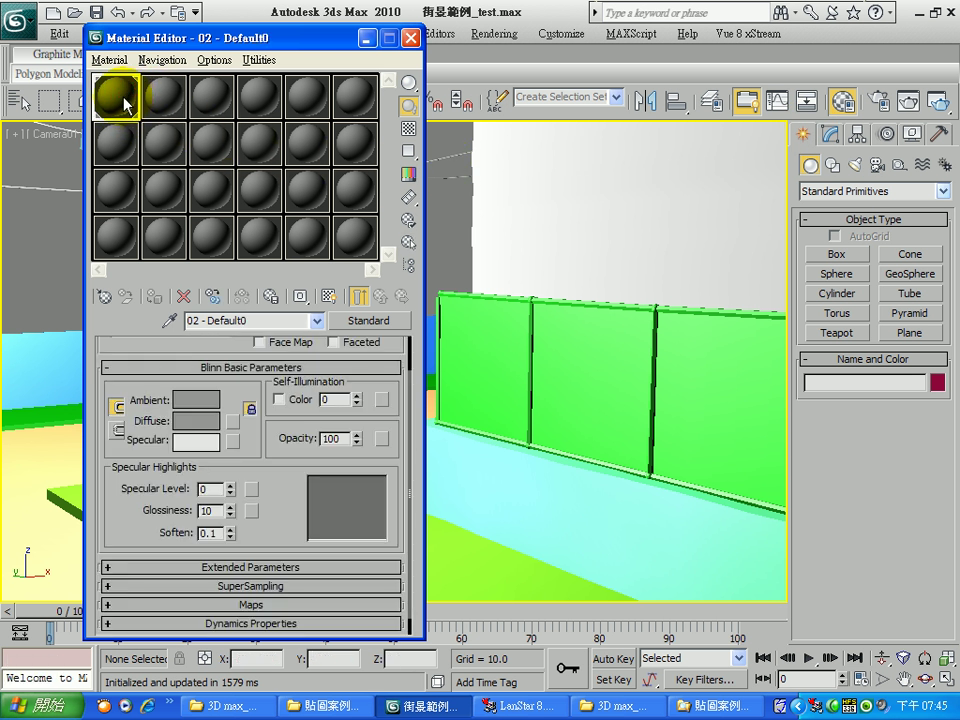
right_click(113, 95)
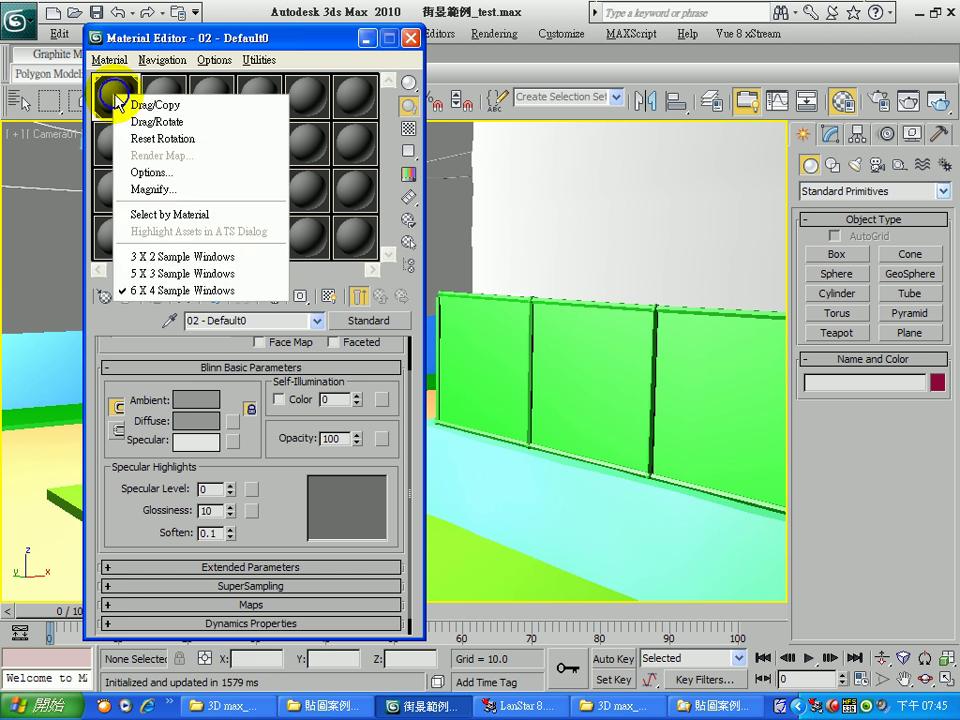
click(160, 273)
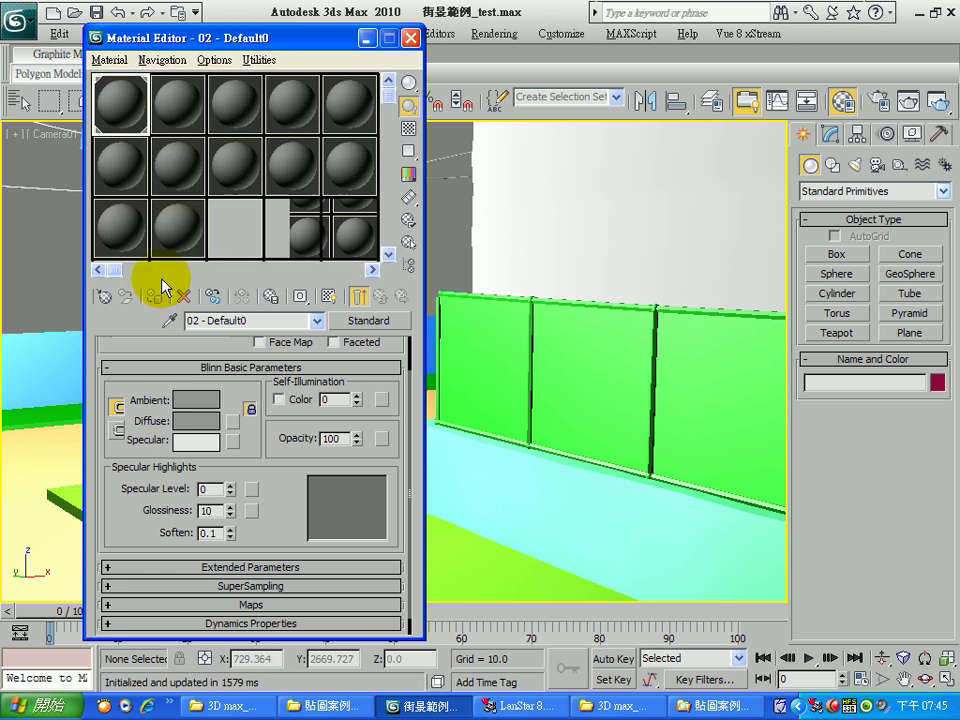
right_click(110, 100)
click(150, 255)
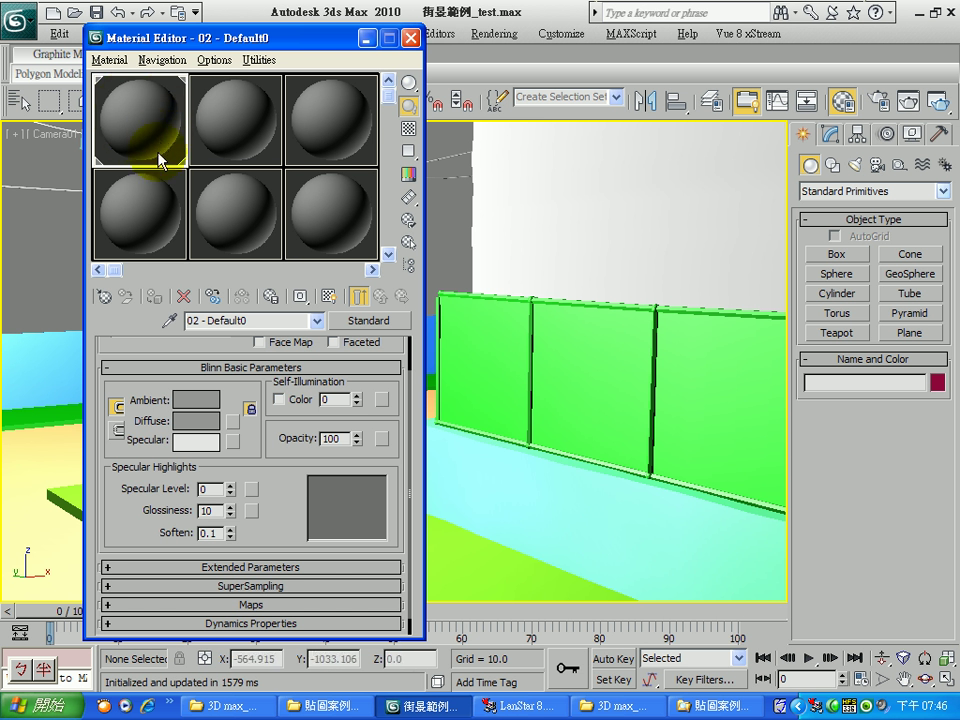
Step: Enable the first material's Diffuse Color map and choose Bitmap as its map type
click(122, 368)
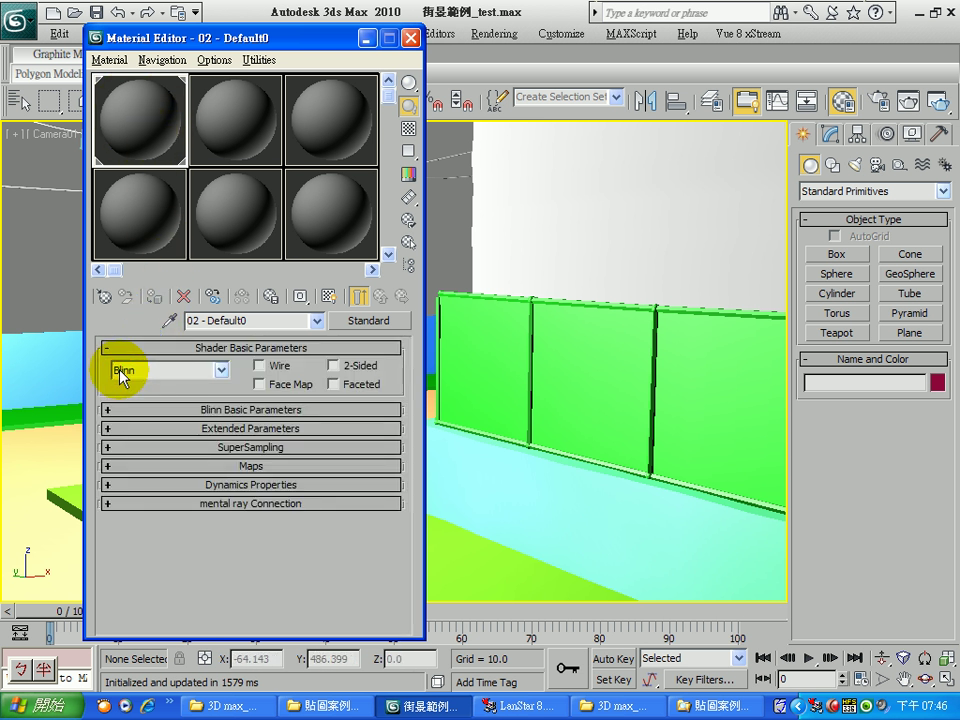
click(145, 468)
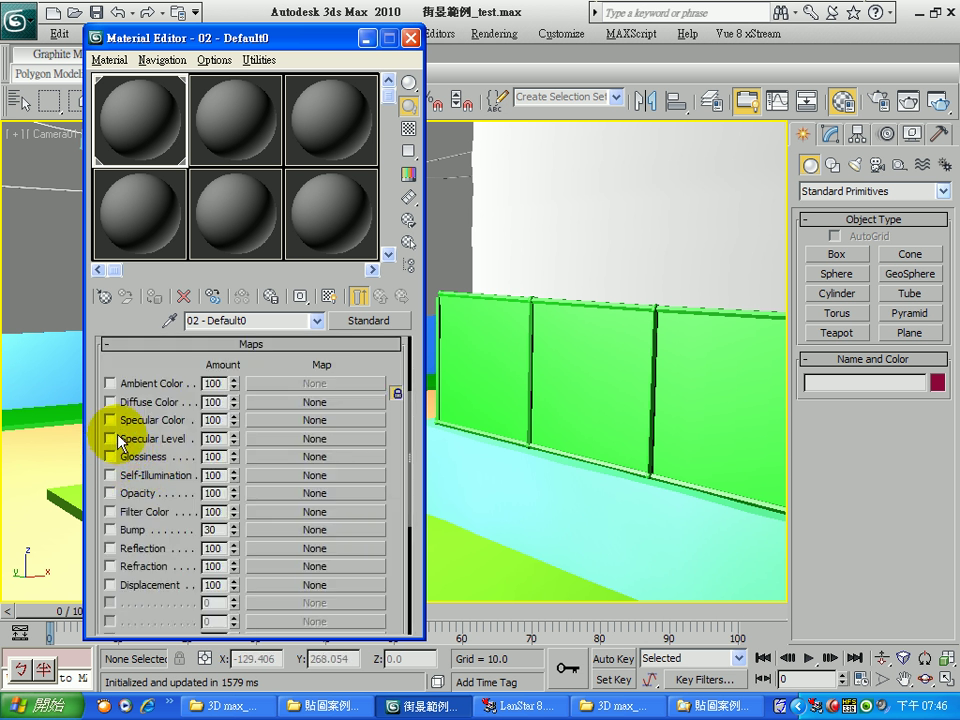
click(109, 402)
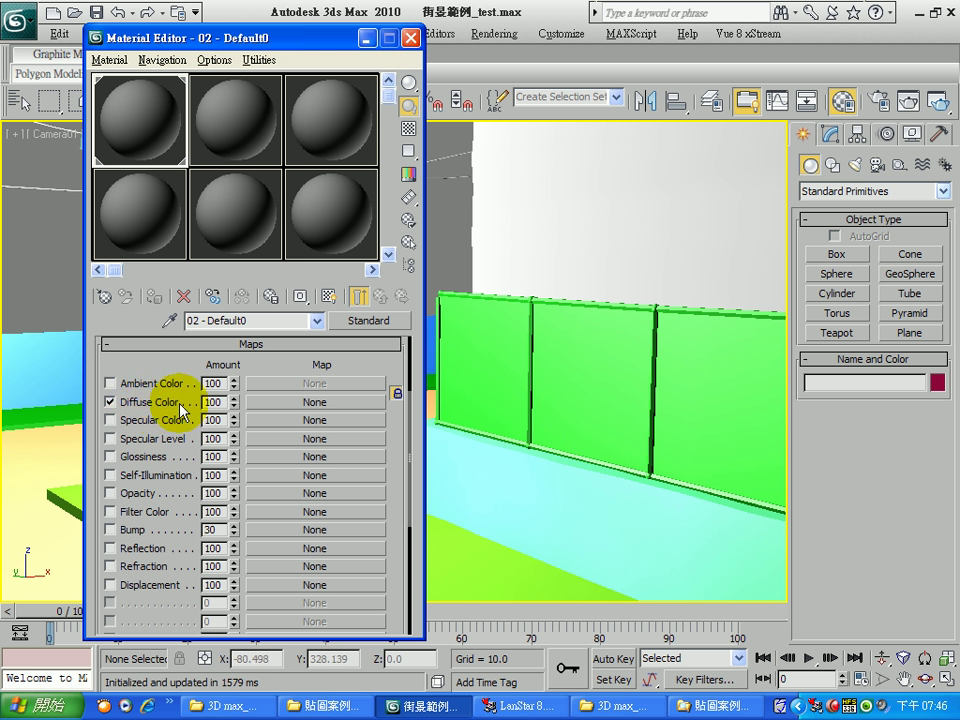
click(296, 402)
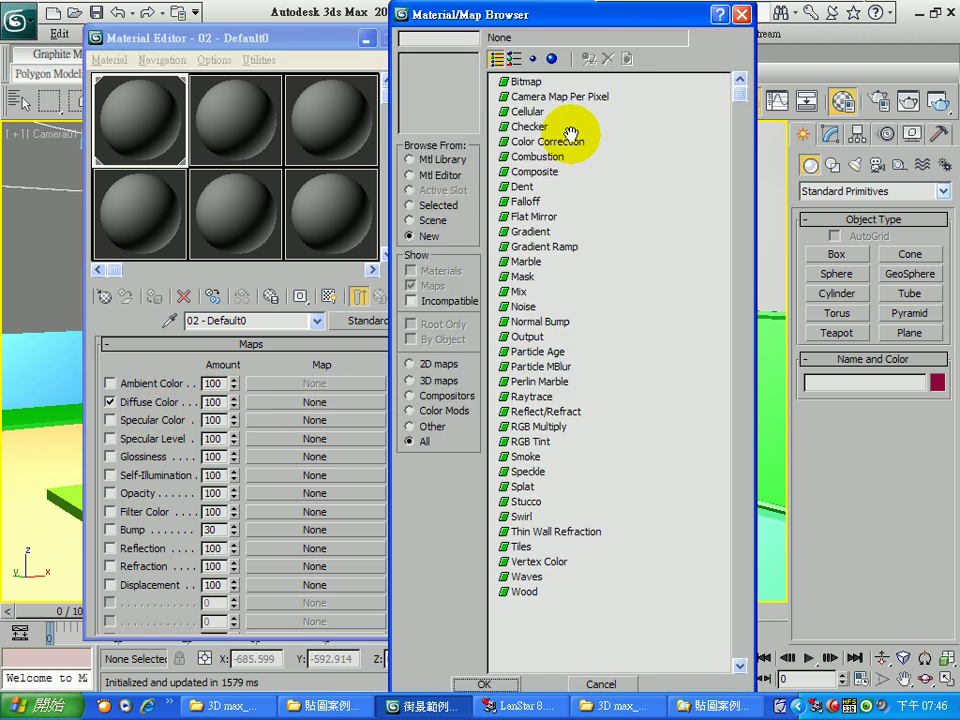
double_click(524, 84)
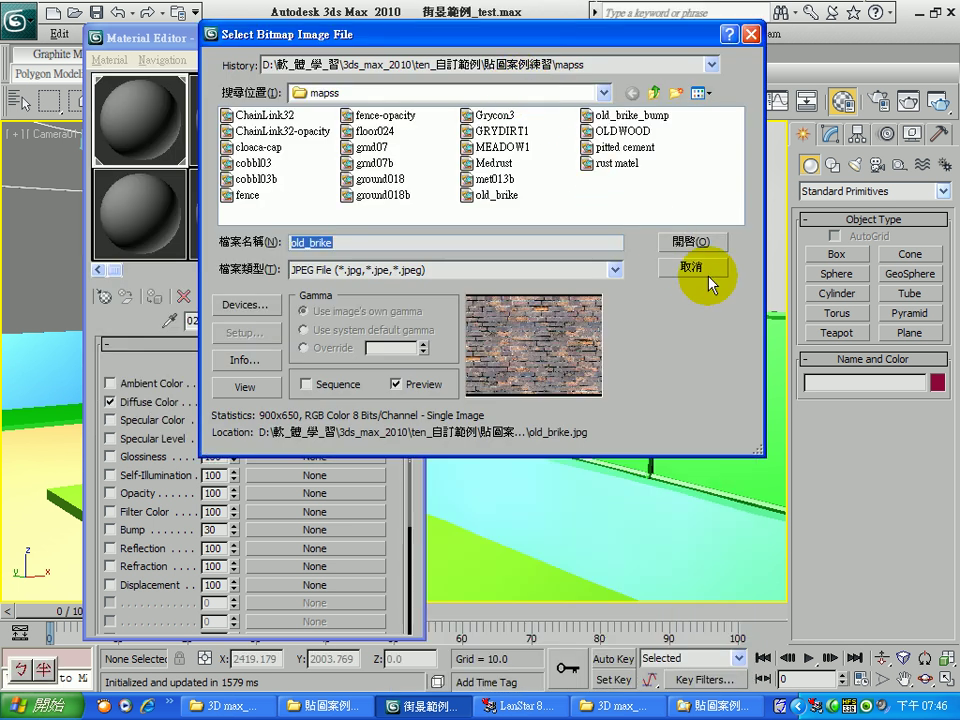
Step: Show the mapss folder's images as thumbnails and load old_brike as the diffuse bitmap
click(700, 93)
click(741, 117)
click(736, 214)
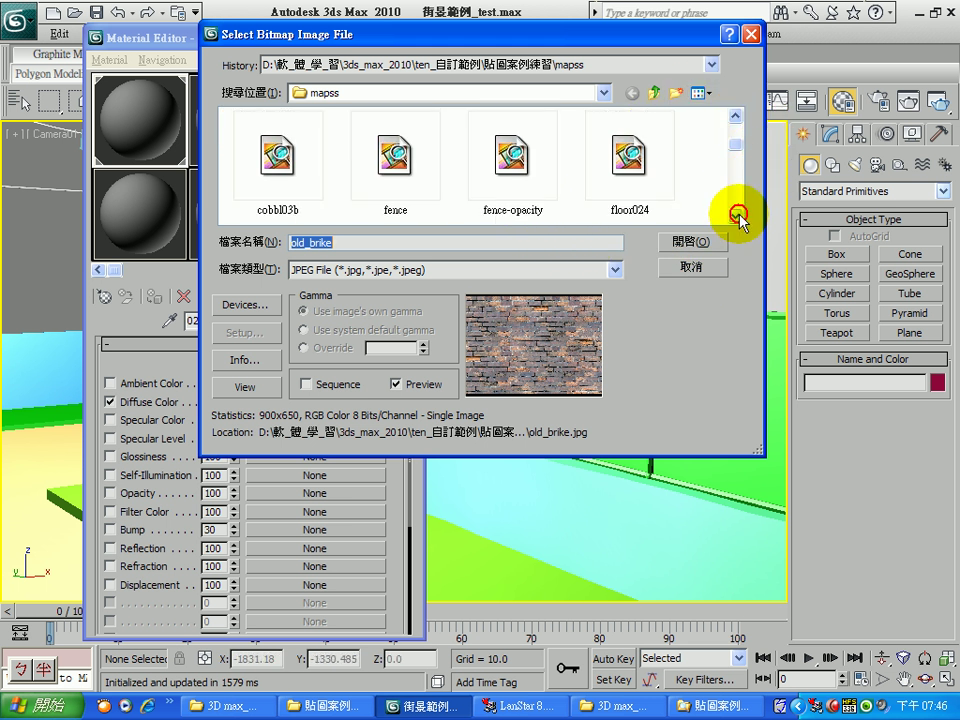
click(736, 214)
click(736, 214)
click(736, 214)
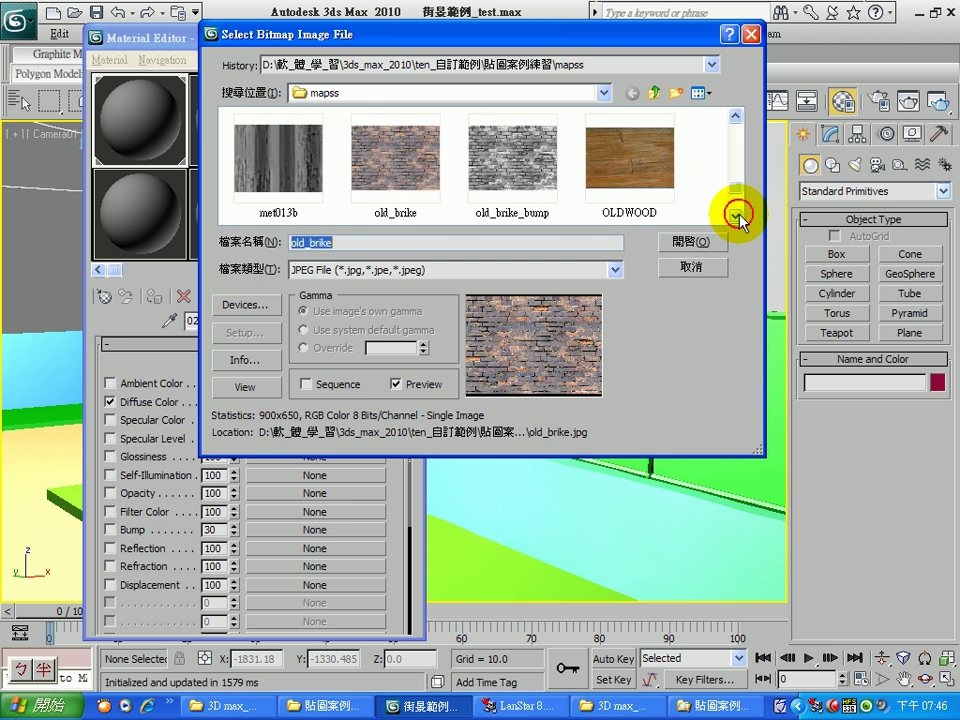
click(736, 214)
click(736, 117)
click(418, 165)
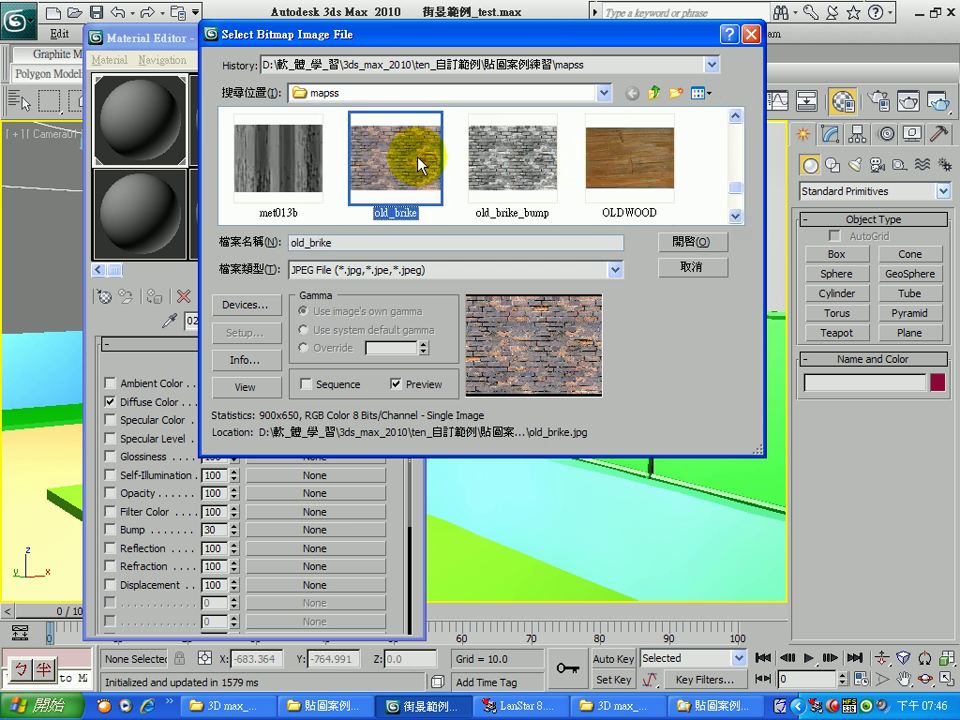
click(690, 244)
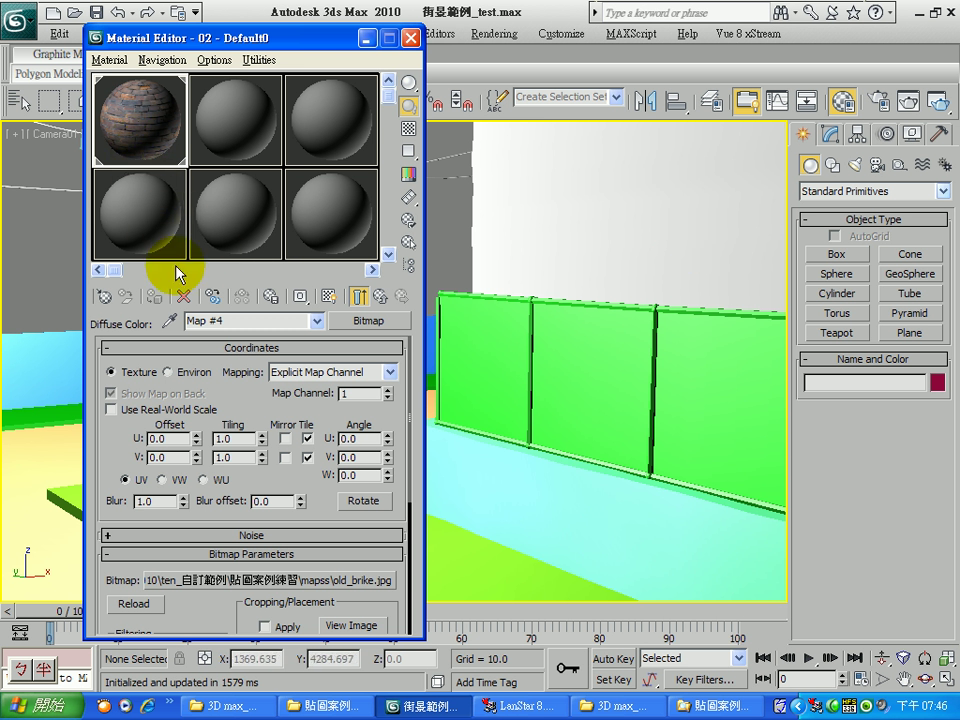
double_click(241, 439)
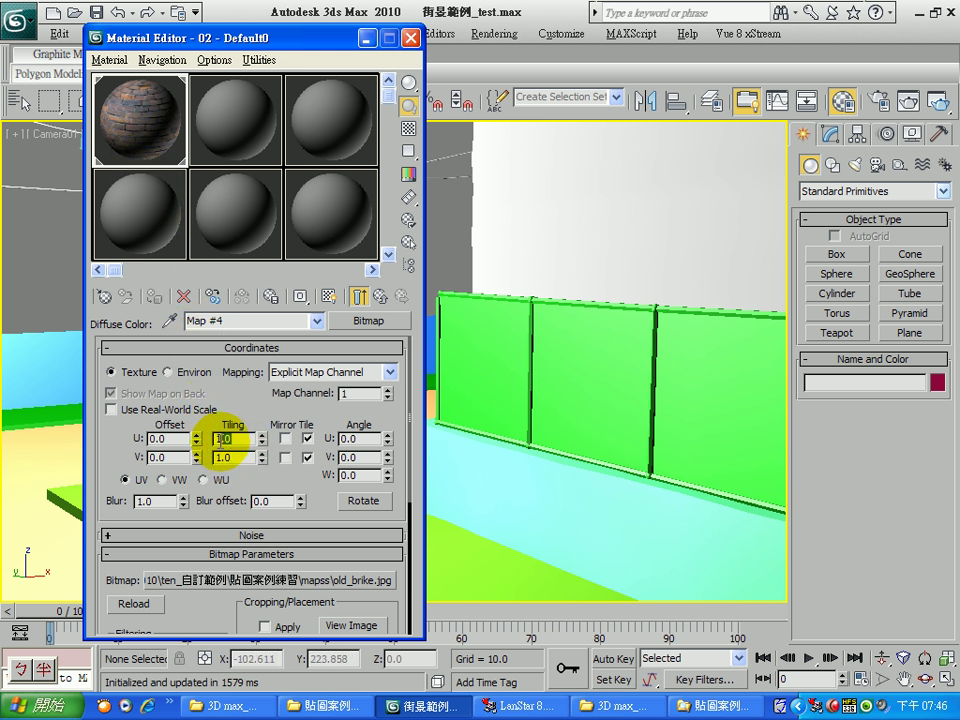
click(228, 460)
drag(228, 460, 195, 457)
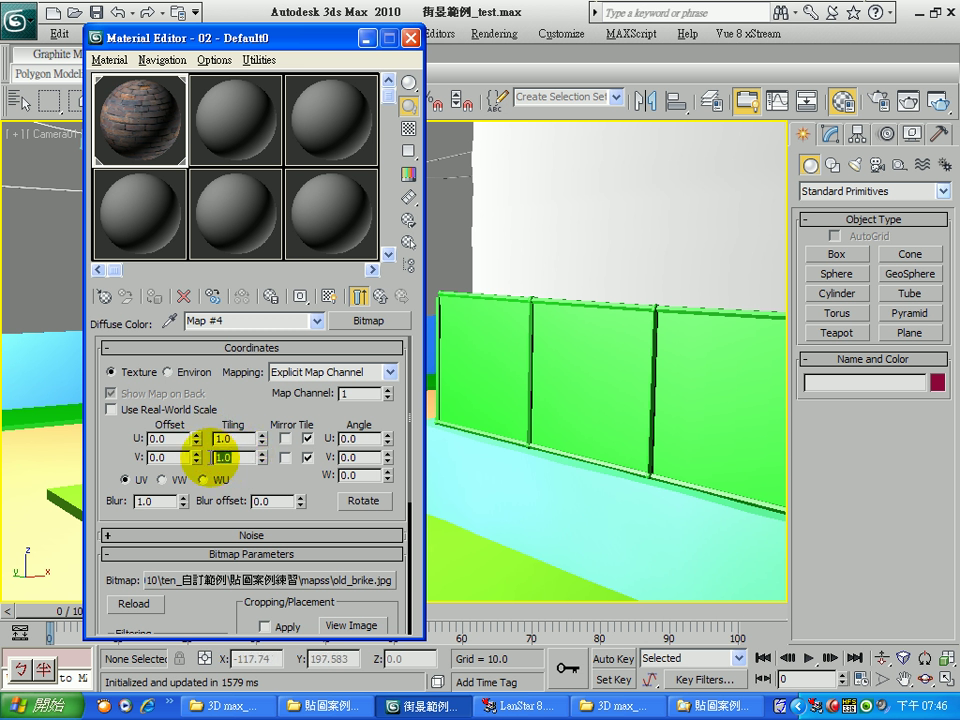
click(245, 438)
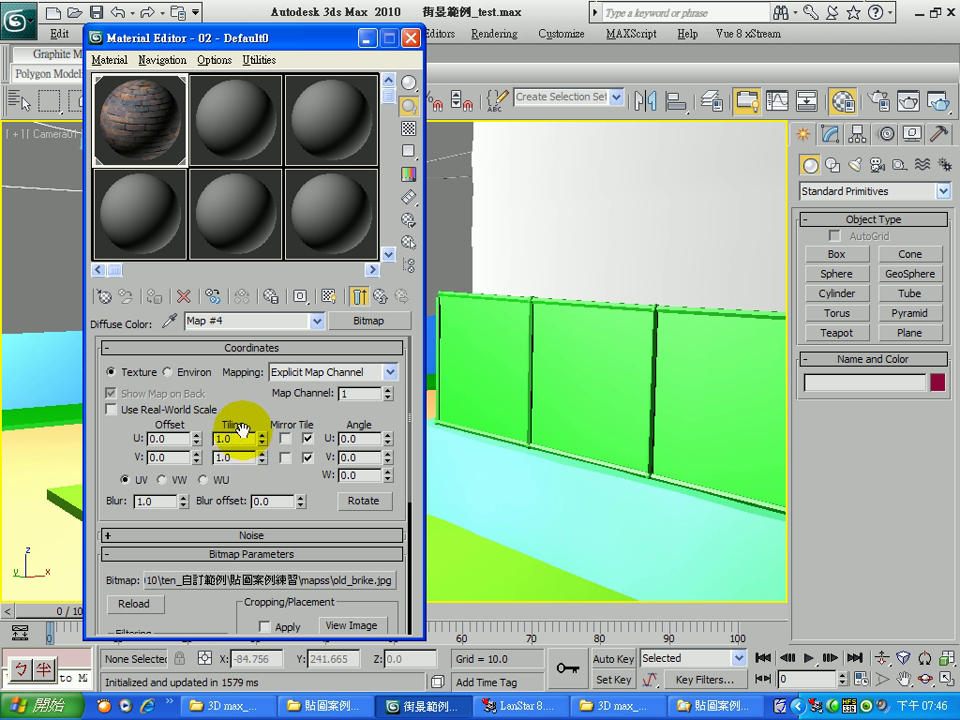
Step: Assign the brick material to the tall wall behind the fence and show its map in the viewport
drag(143, 133, 649, 200)
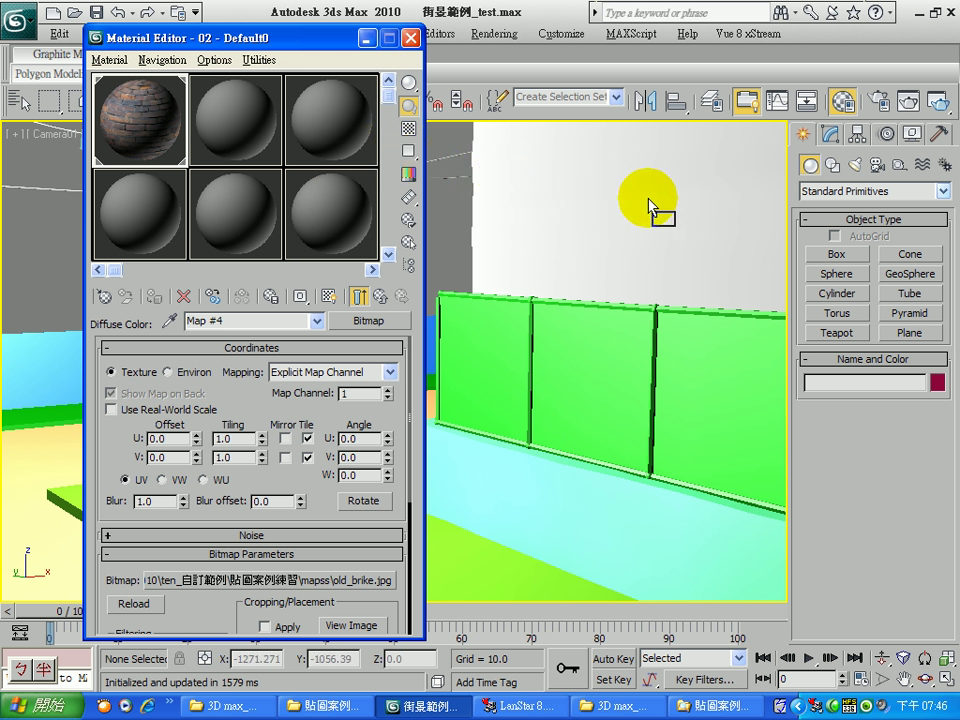
drag(649, 200, 649, 198)
click(328, 297)
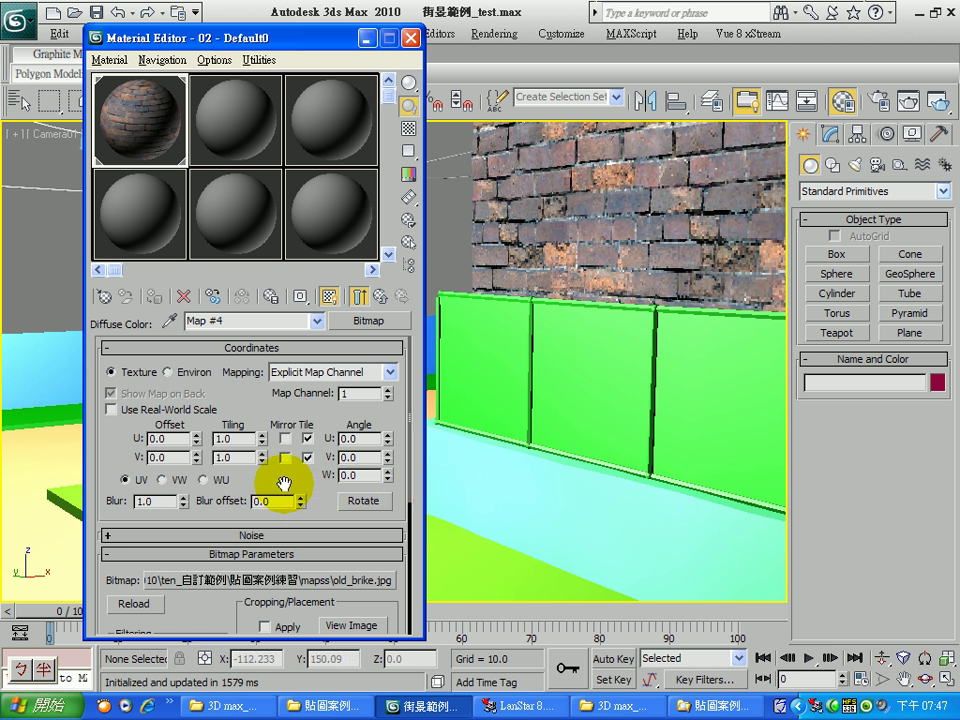
Step: Set the brick bitmap's U and V tiling to 1.5 and check the wall in an ActiveShade render
click(240, 438)
drag(240, 438, 213, 437)
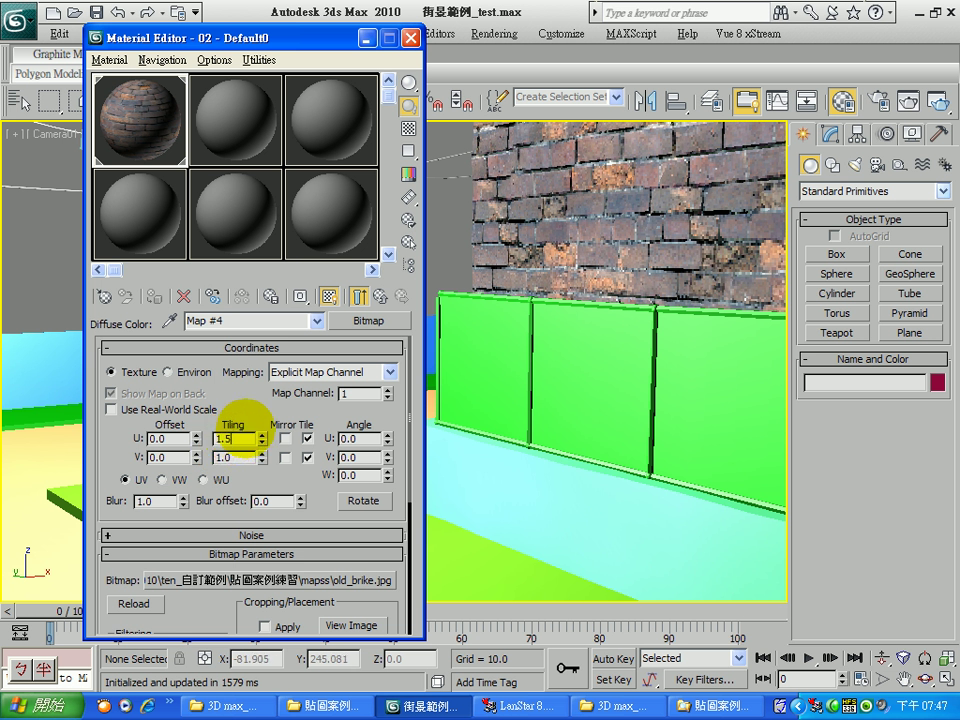
click(212, 458)
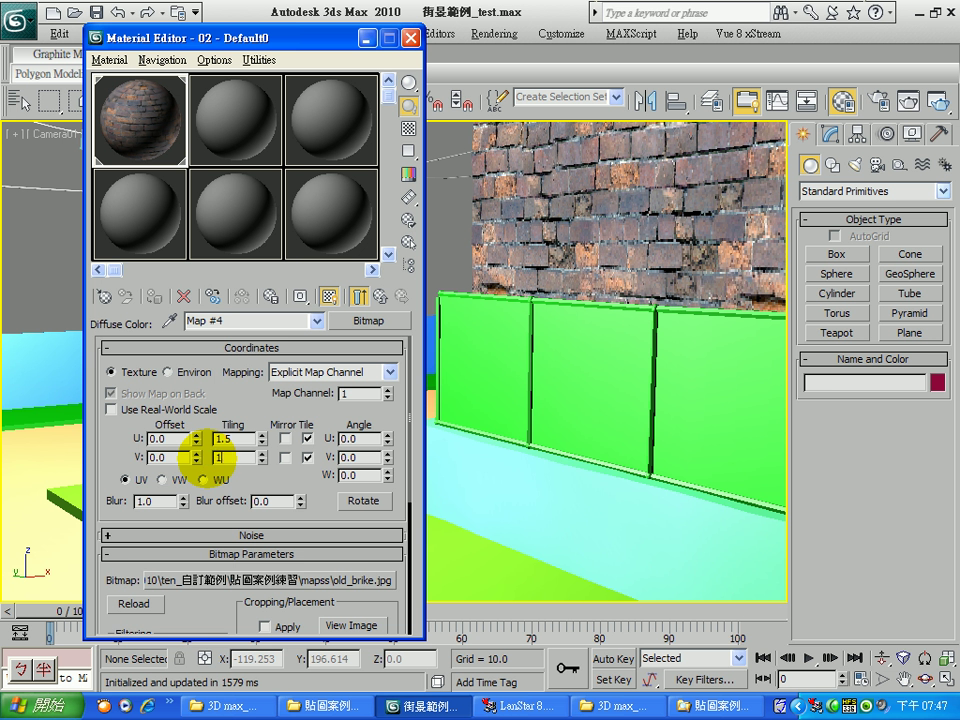
key(Return)
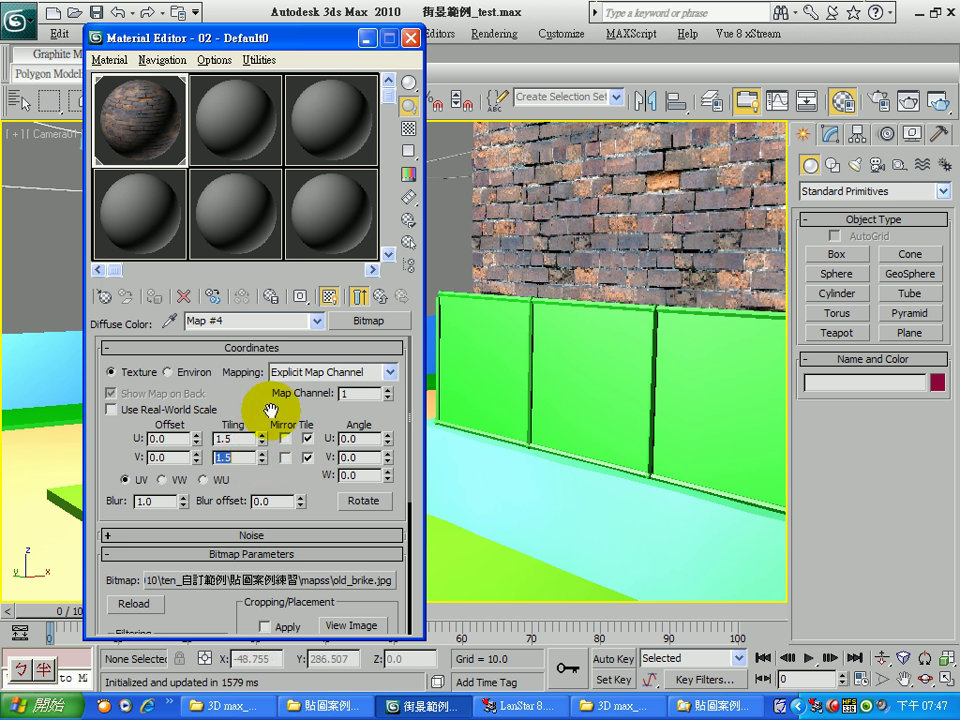
click(937, 98)
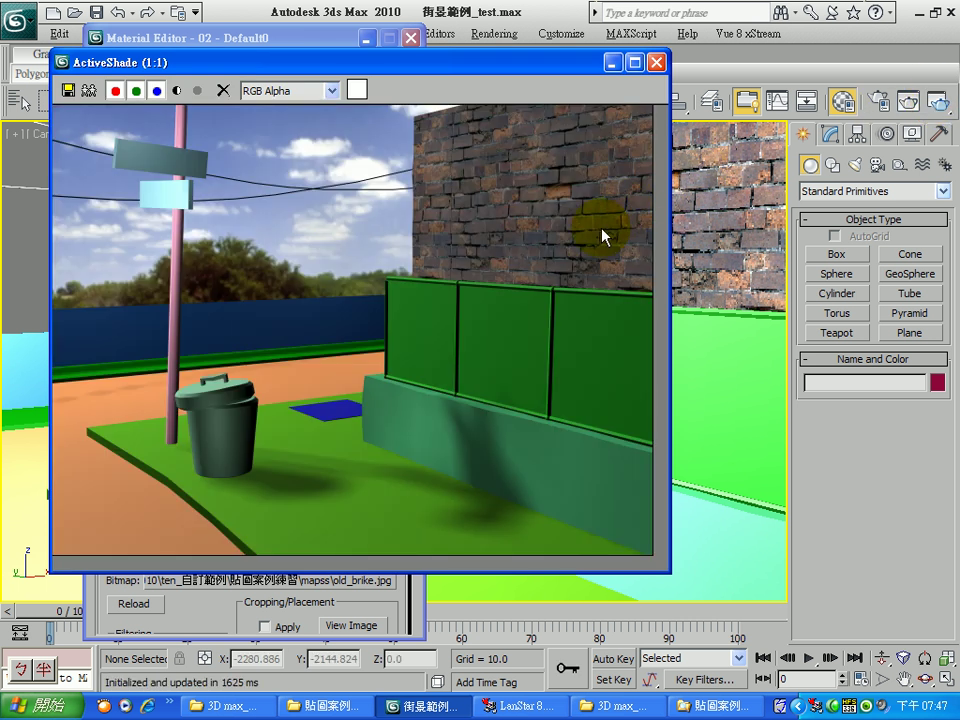
click(655, 62)
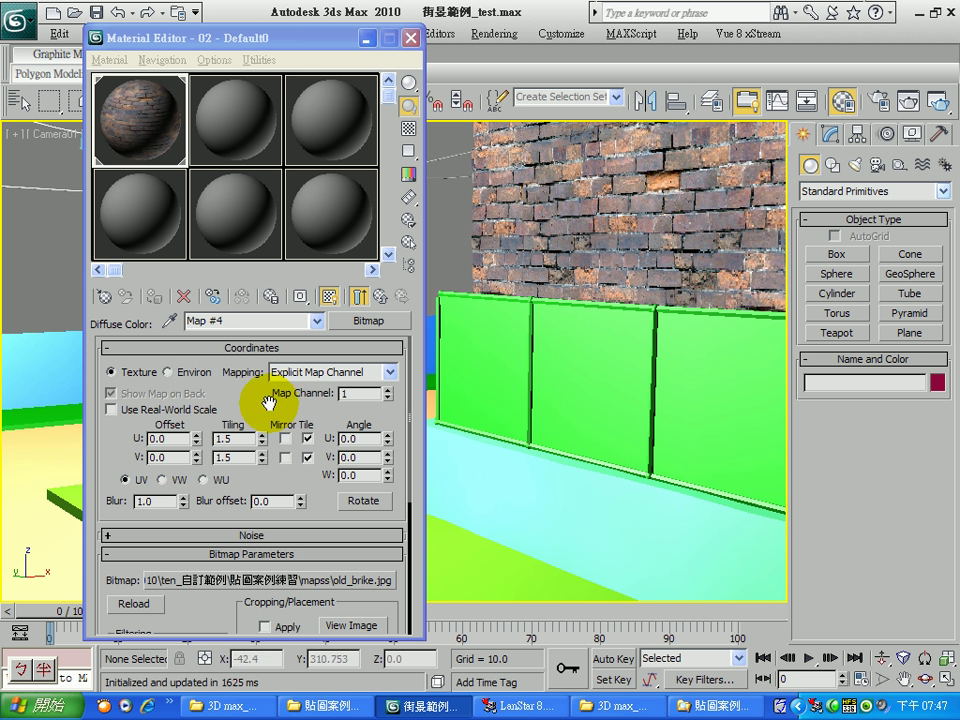
Step: Rename the brick material's diffuse bitmap map as 磚牆
drag(253, 320, 150, 322)
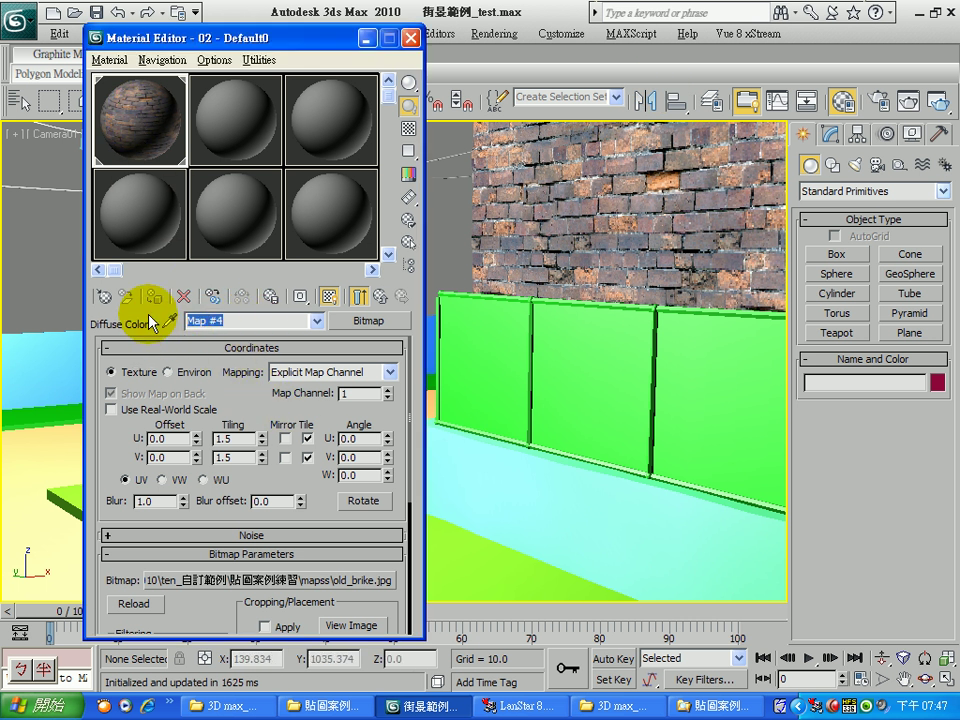
key(Left)
text(ㄓㄨ)
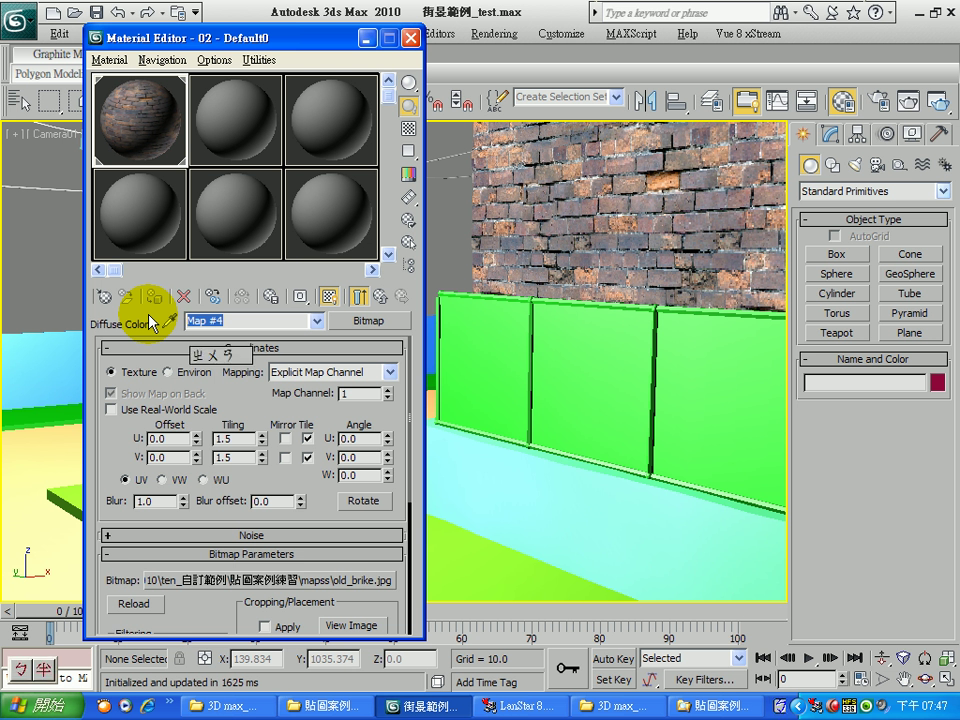
text(ㄢ)
key(space)
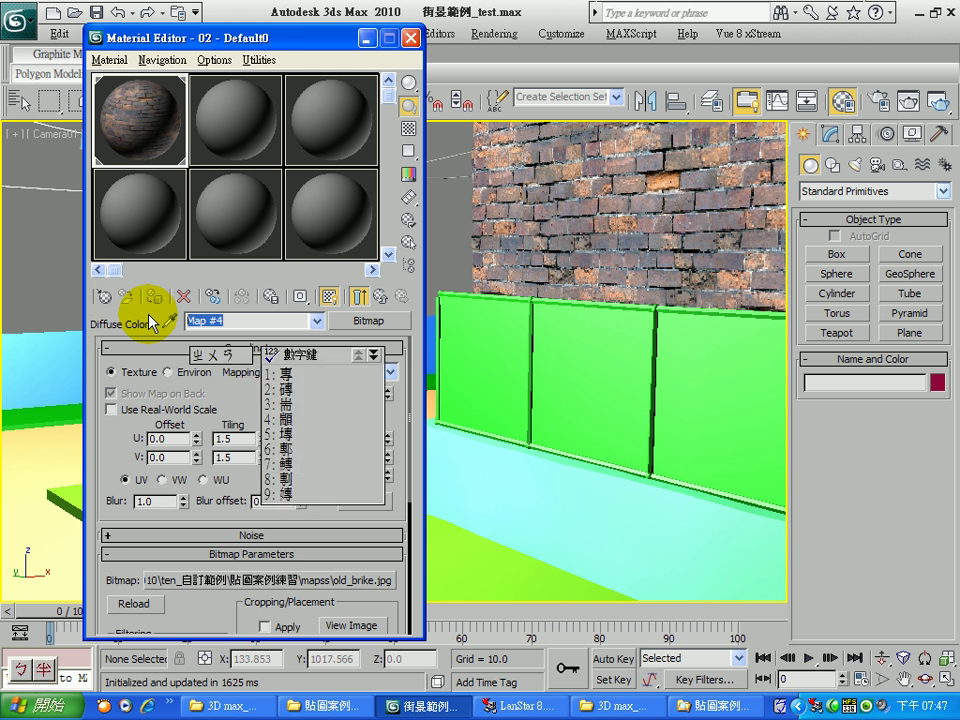
click(285, 388)
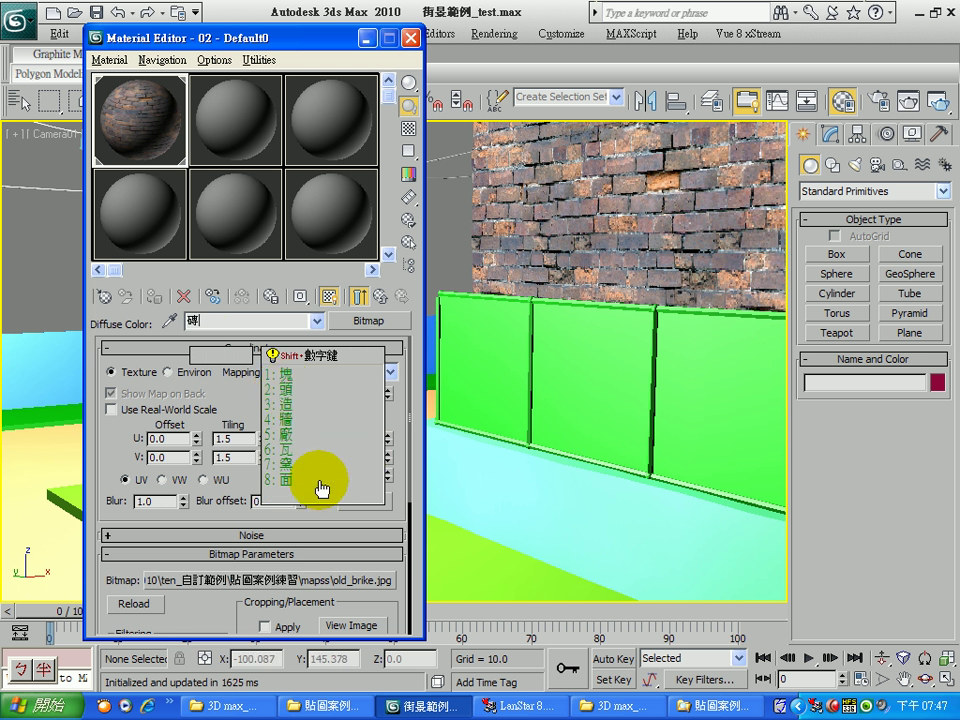
click(286, 421)
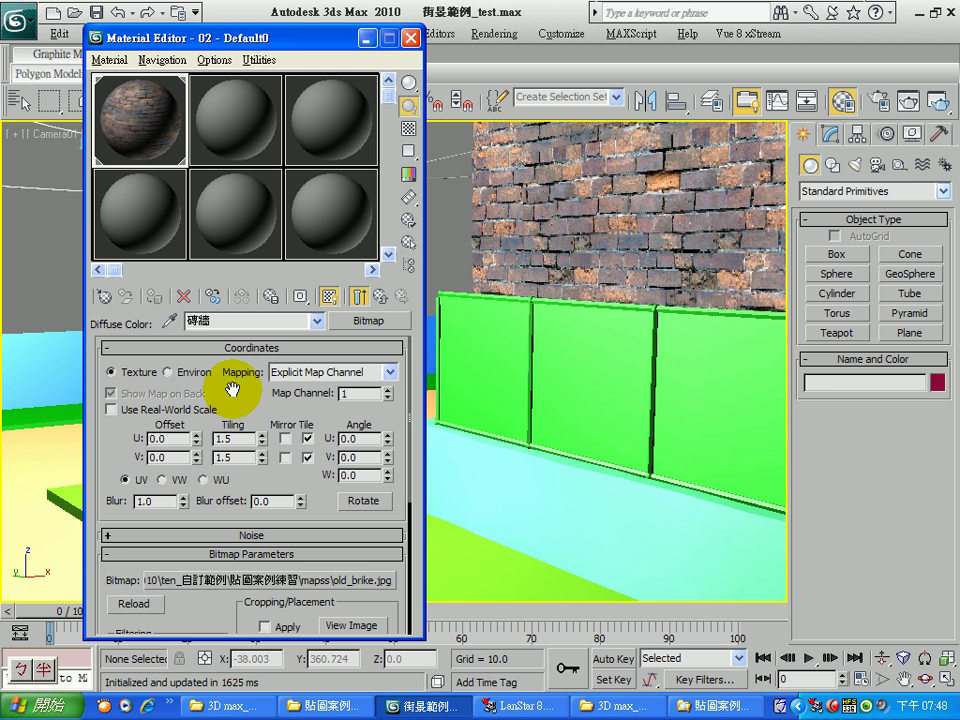
Step: Enable the brick material's Bump channel and add a Bitmap map to it
click(381, 299)
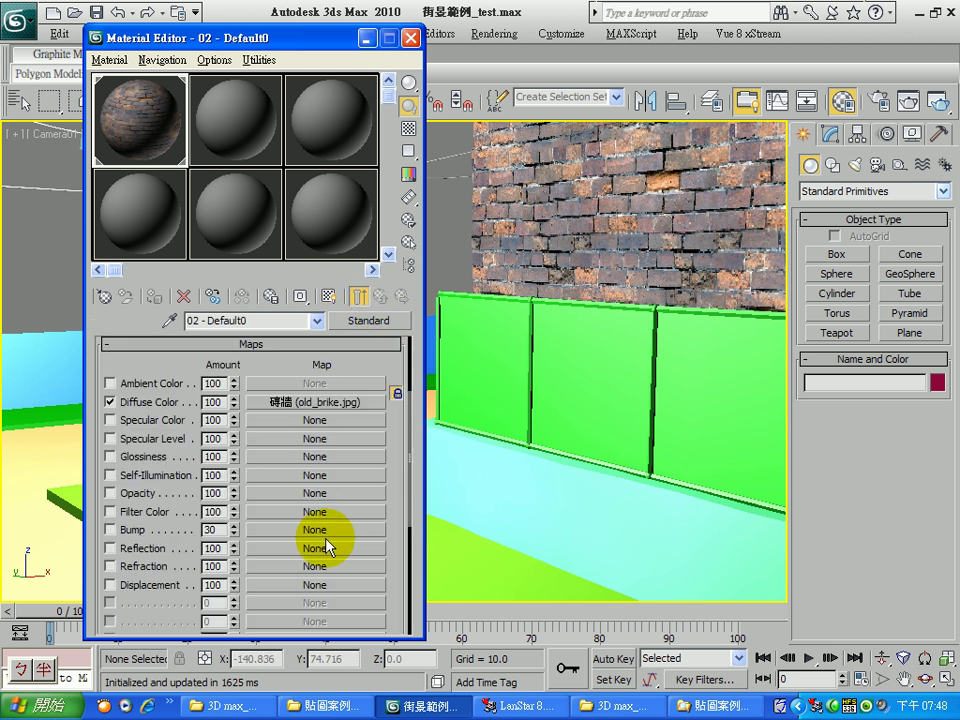
click(110, 530)
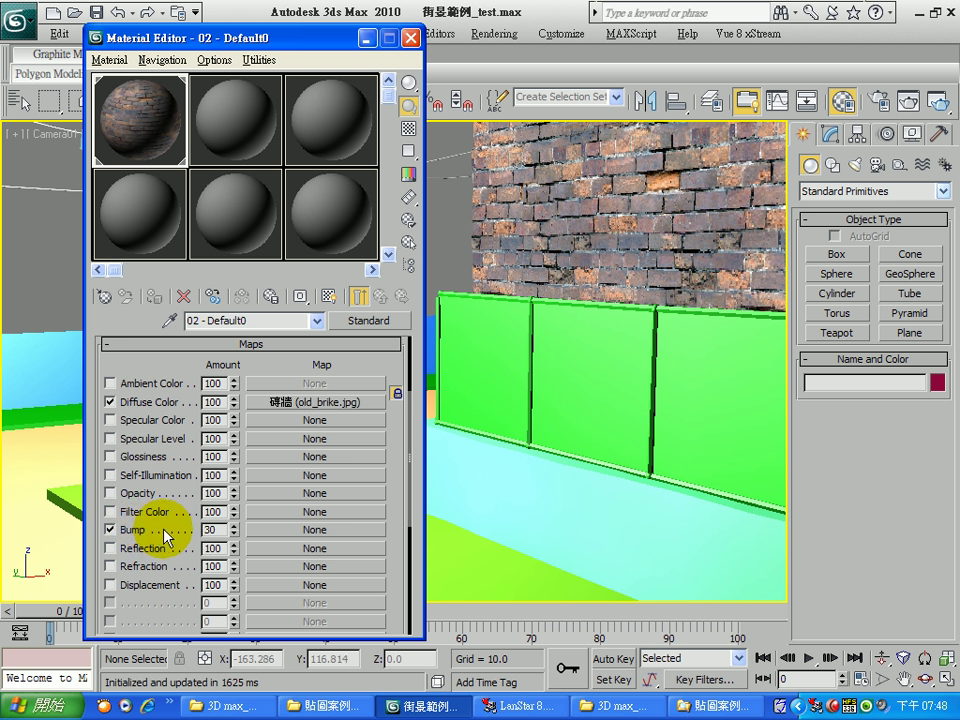
click(282, 538)
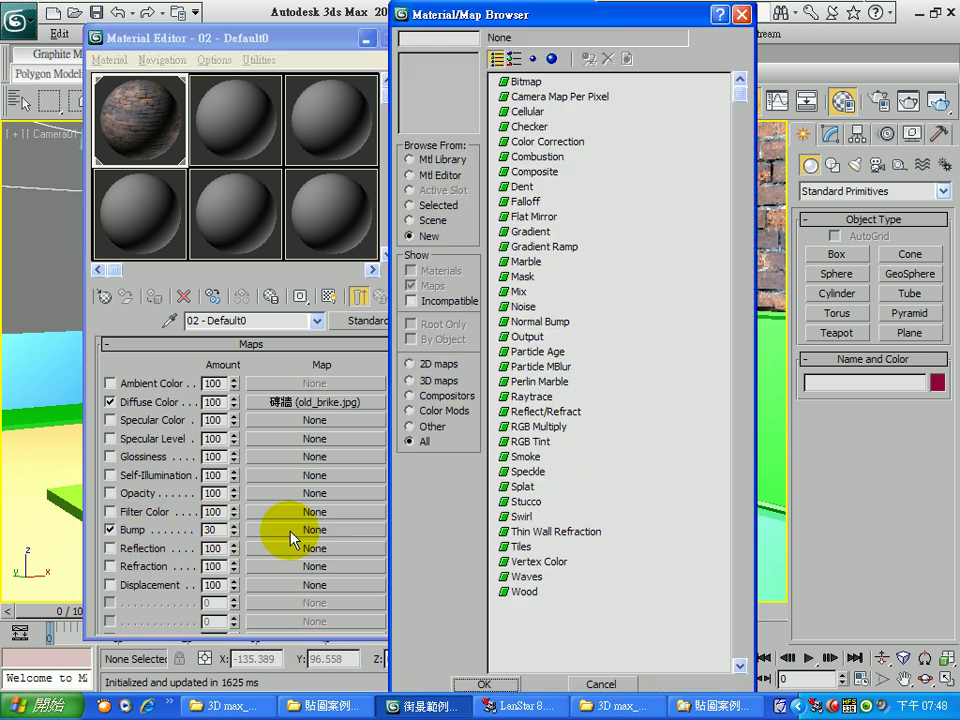
click(525, 84)
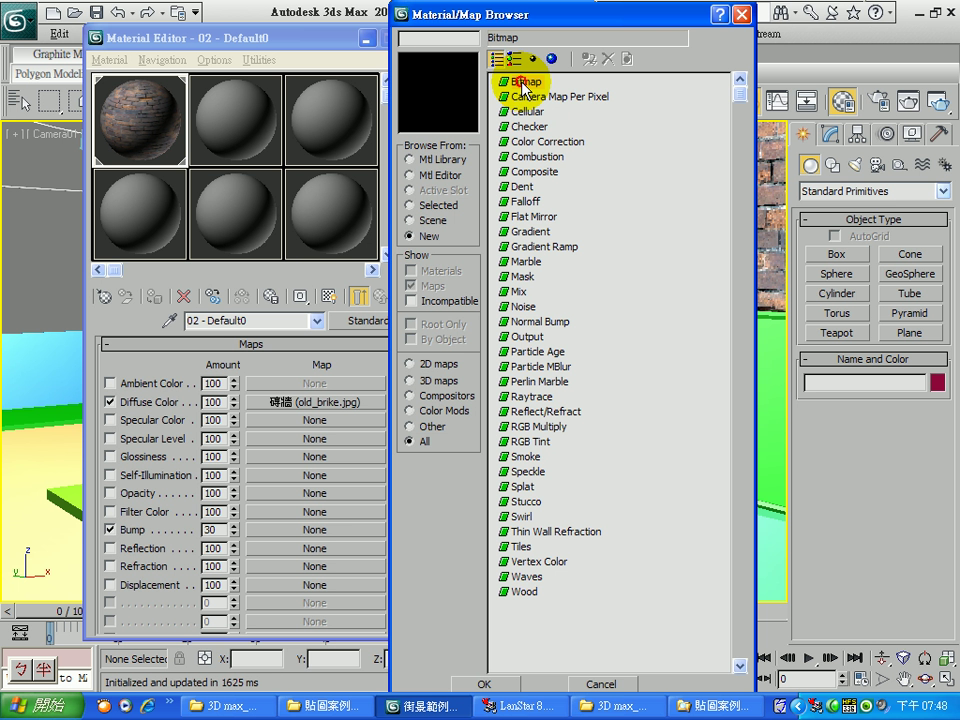
double_click(525, 84)
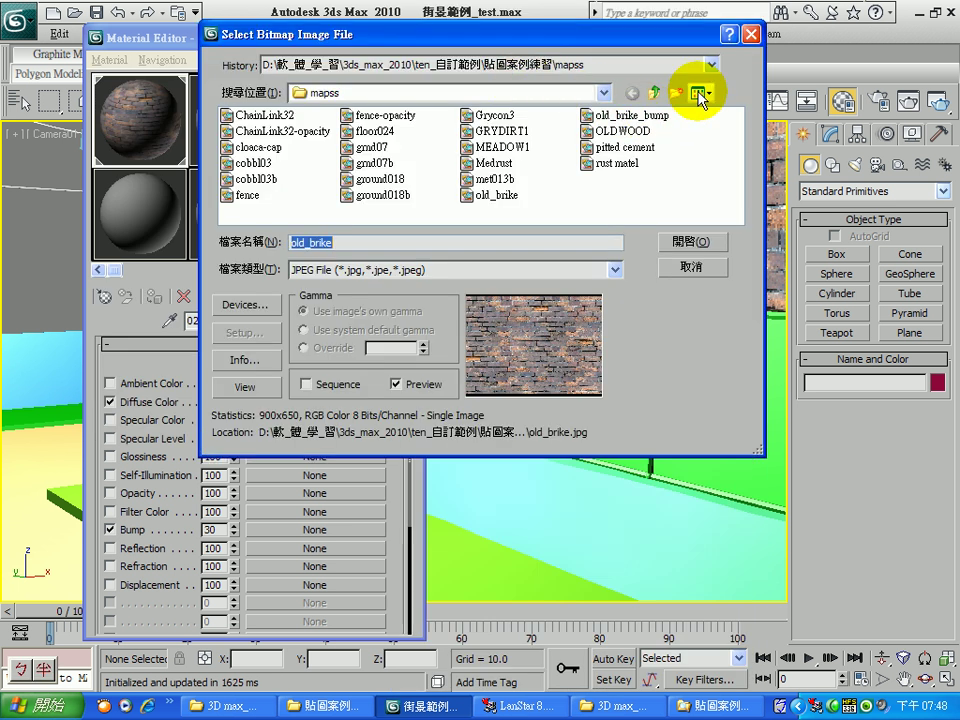
Step: Show the mapss folder's images as thumbnails and load old_brike_bump as the bump bitmap
click(700, 97)
click(705, 117)
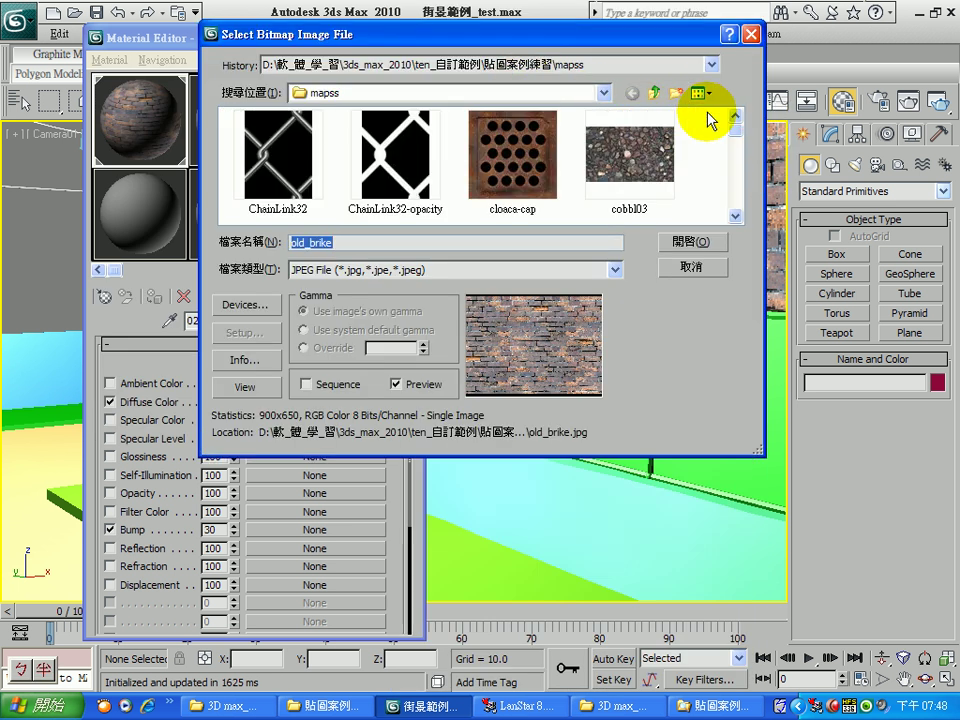
click(735, 215)
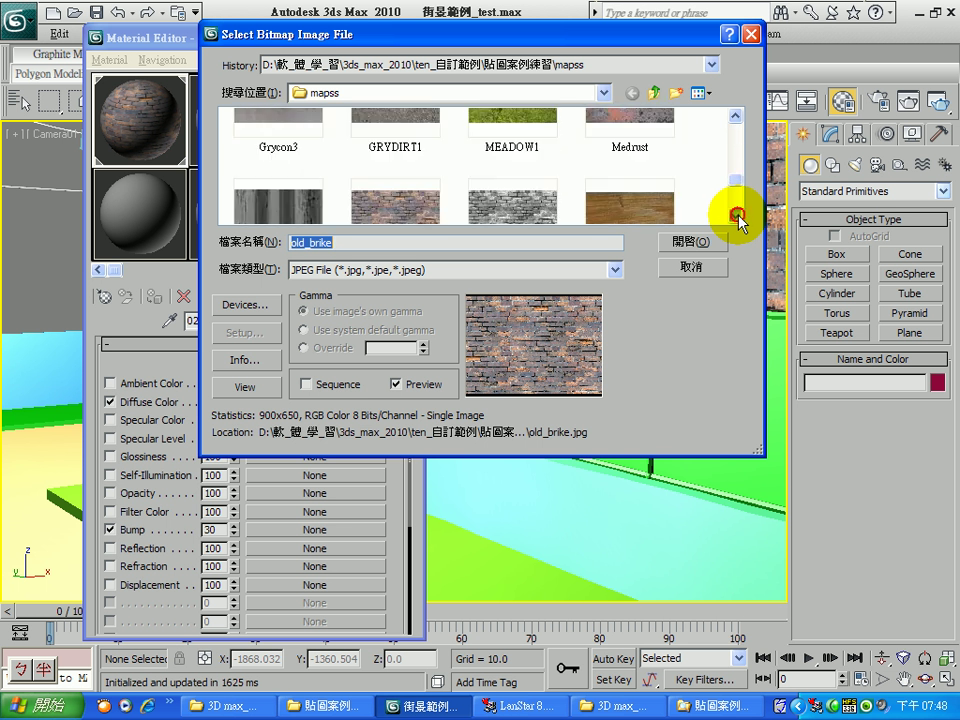
click(736, 214)
click(542, 154)
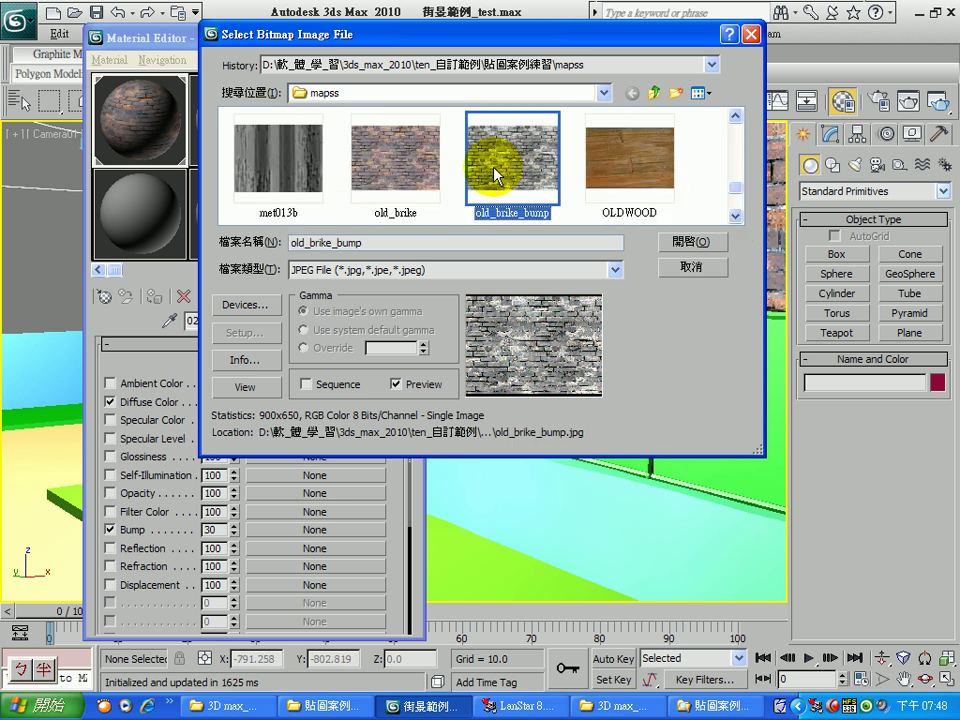
click(435, 165)
click(497, 165)
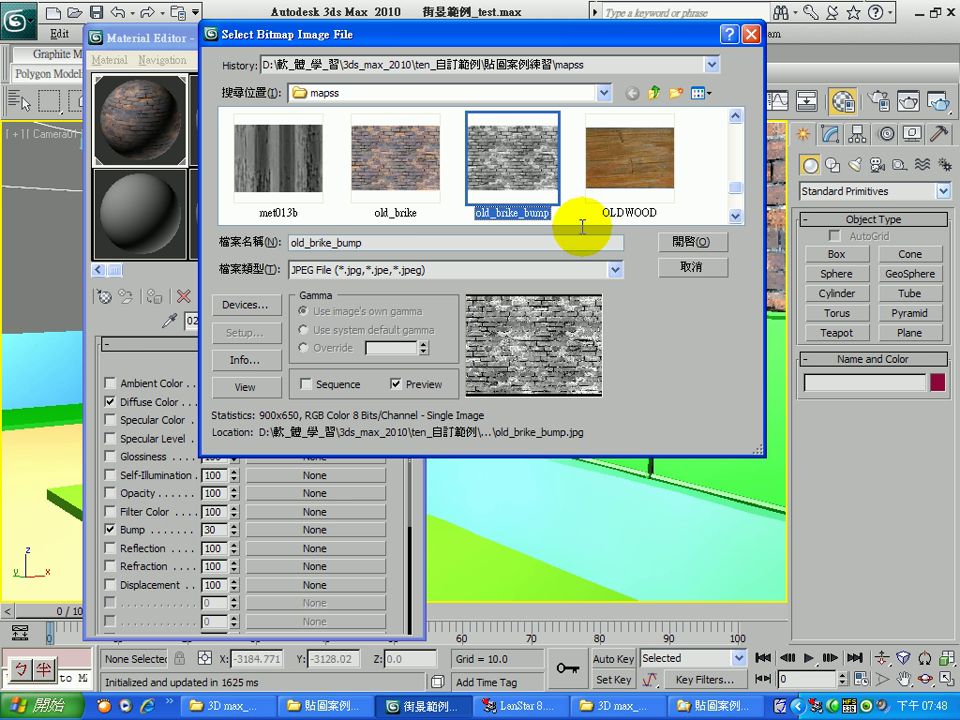
click(689, 242)
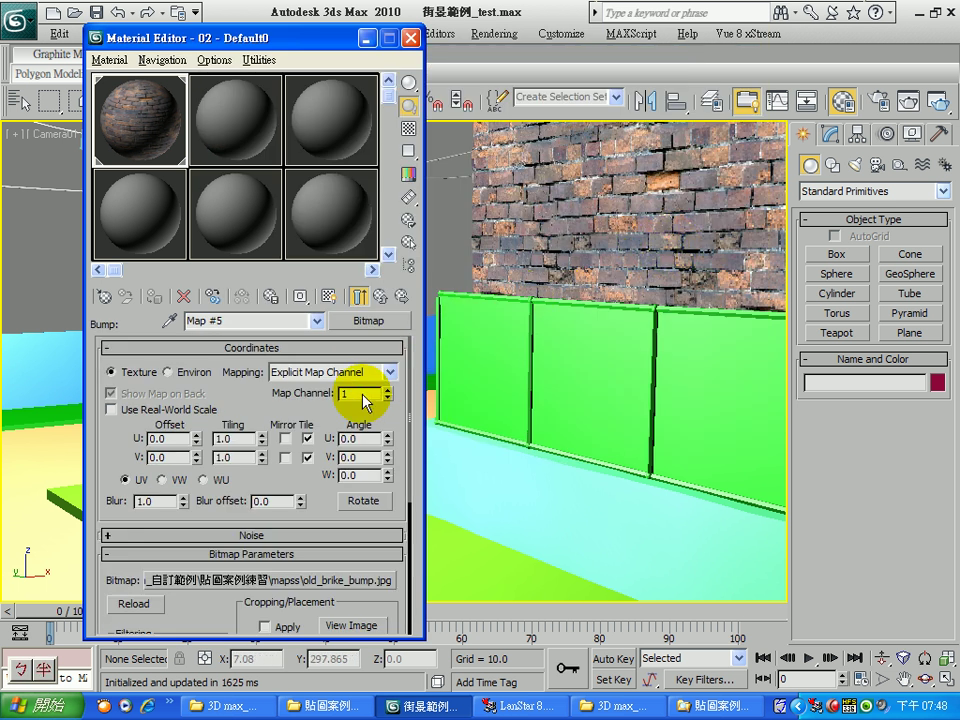
Step: Set the bump bitmap's U and V tiling to 1.5 and compare it with the diffuse bitmap's tiling
double_click(230, 439)
text(1.)
double_click(222, 457)
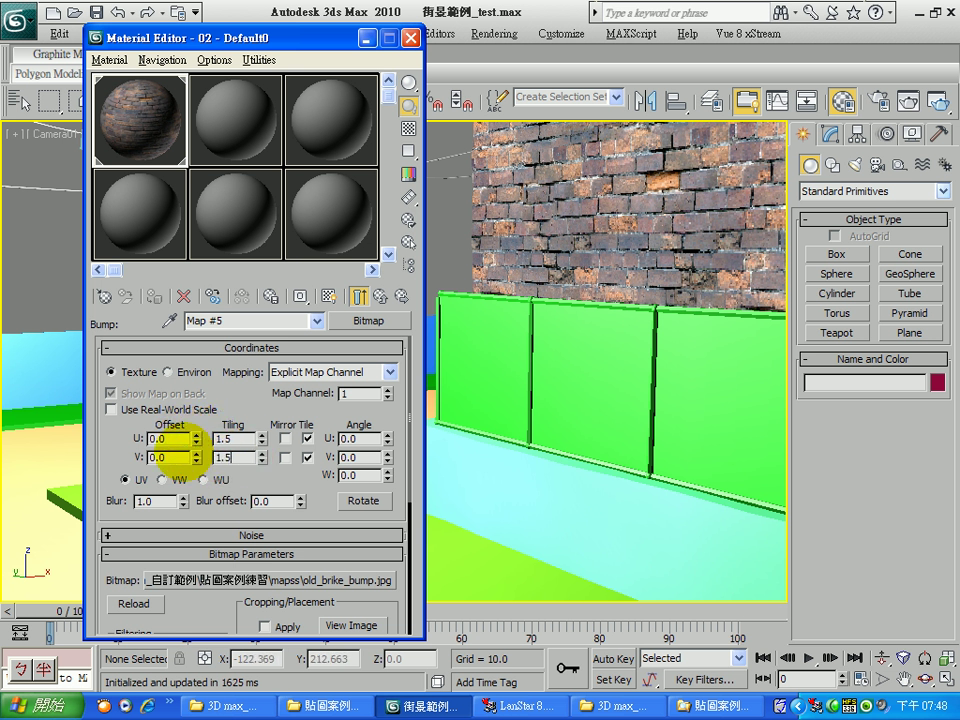
click(240, 438)
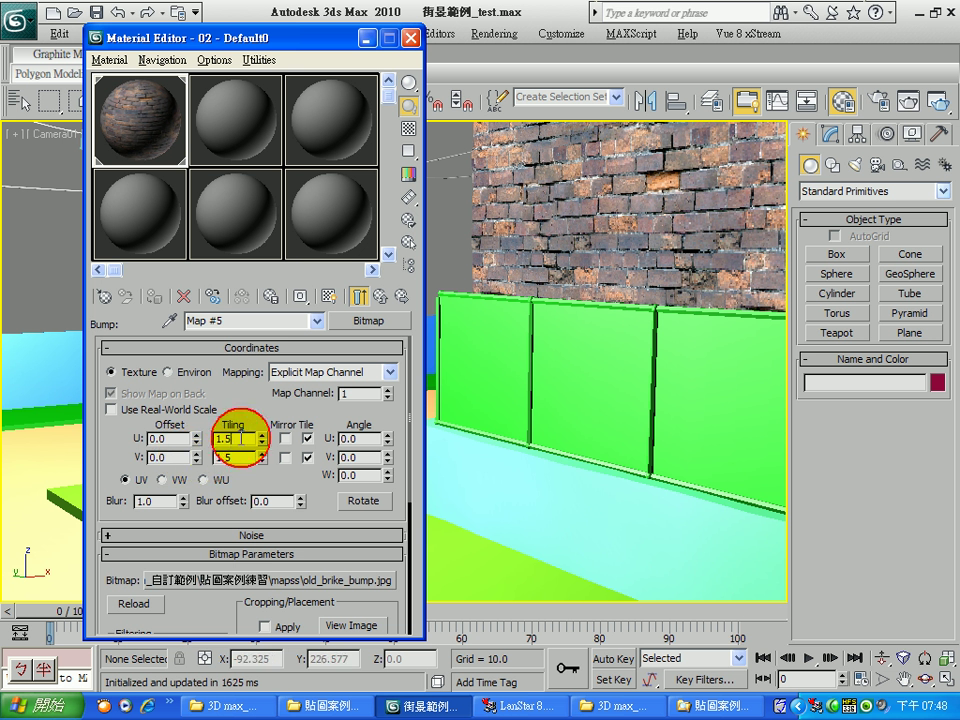
click(242, 457)
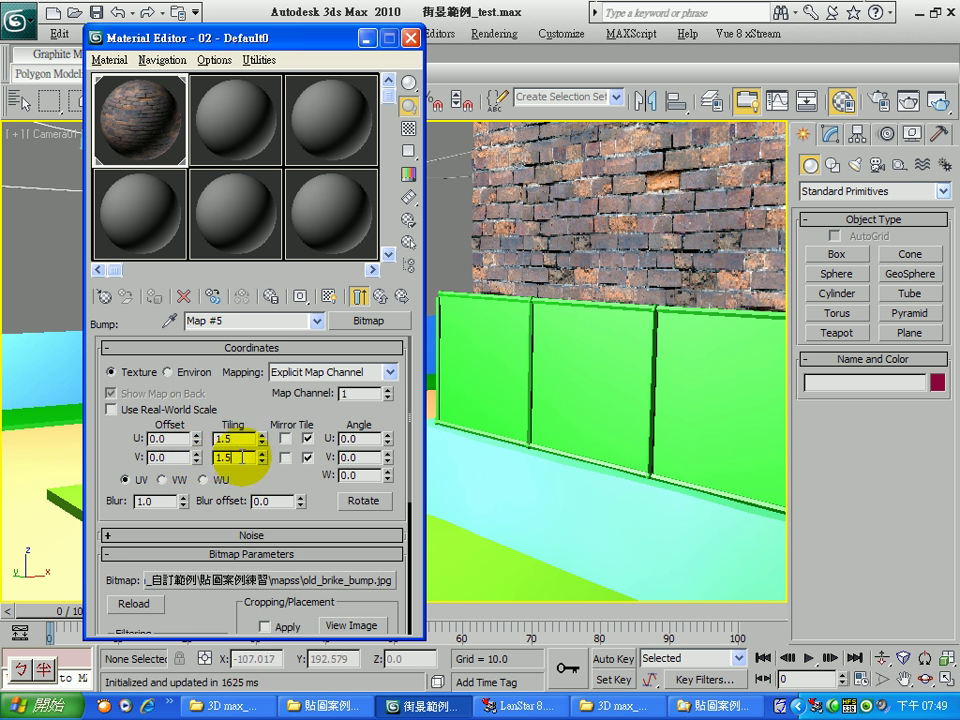
click(401, 297)
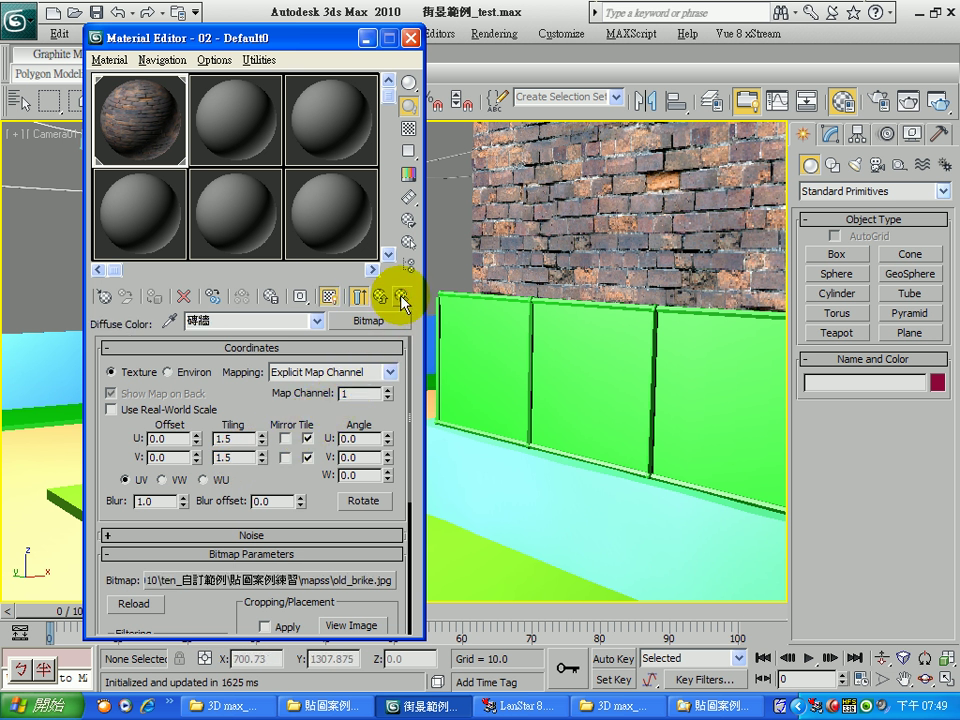
click(401, 297)
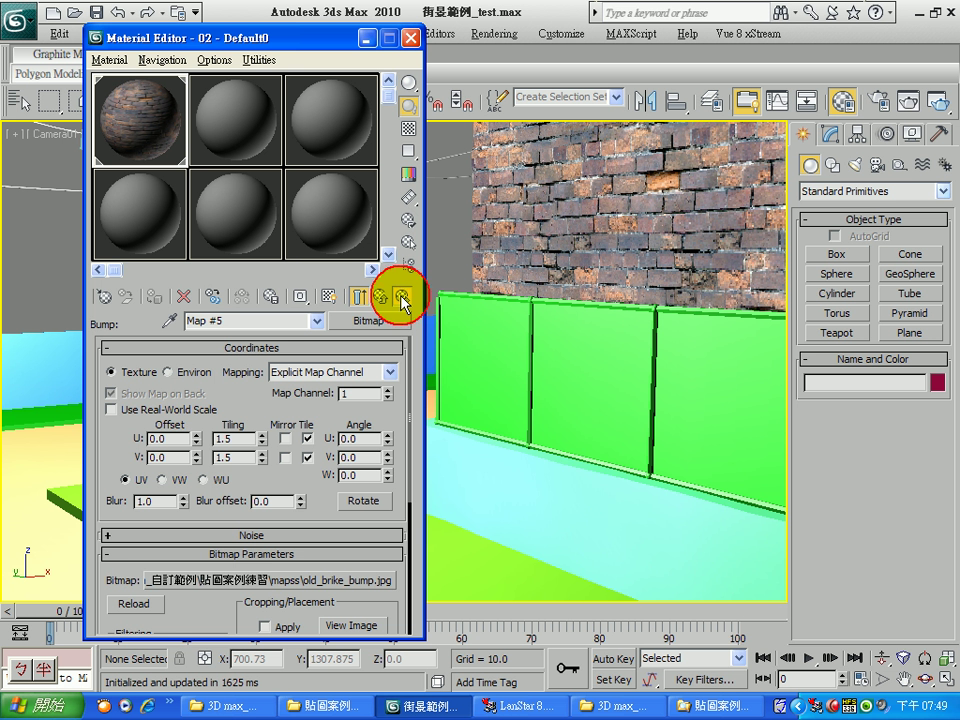
click(401, 297)
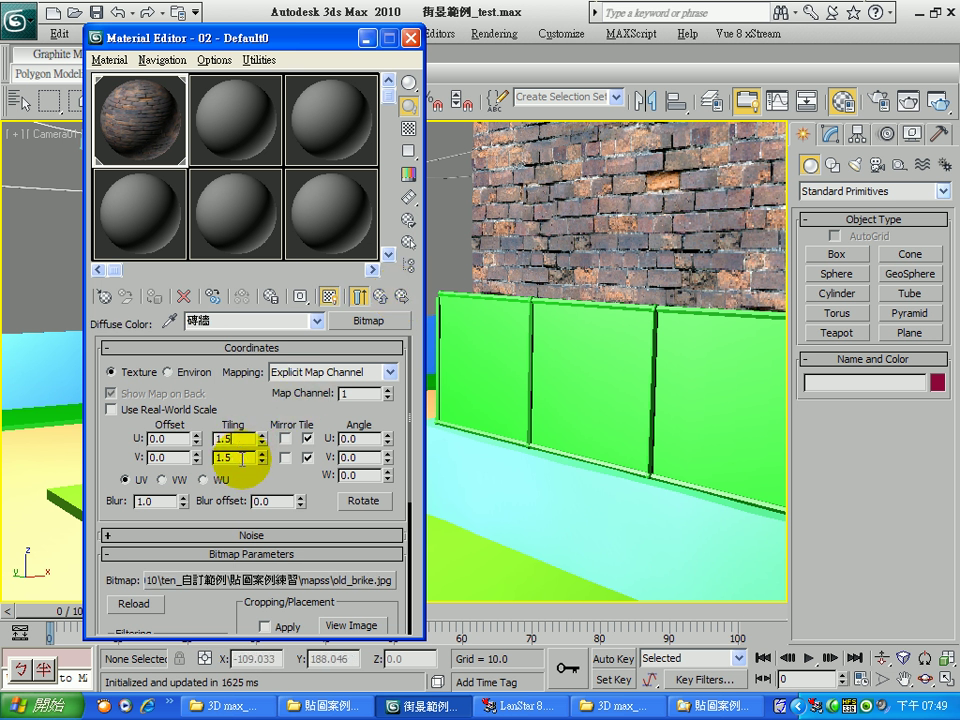
click(400, 297)
click(381, 298)
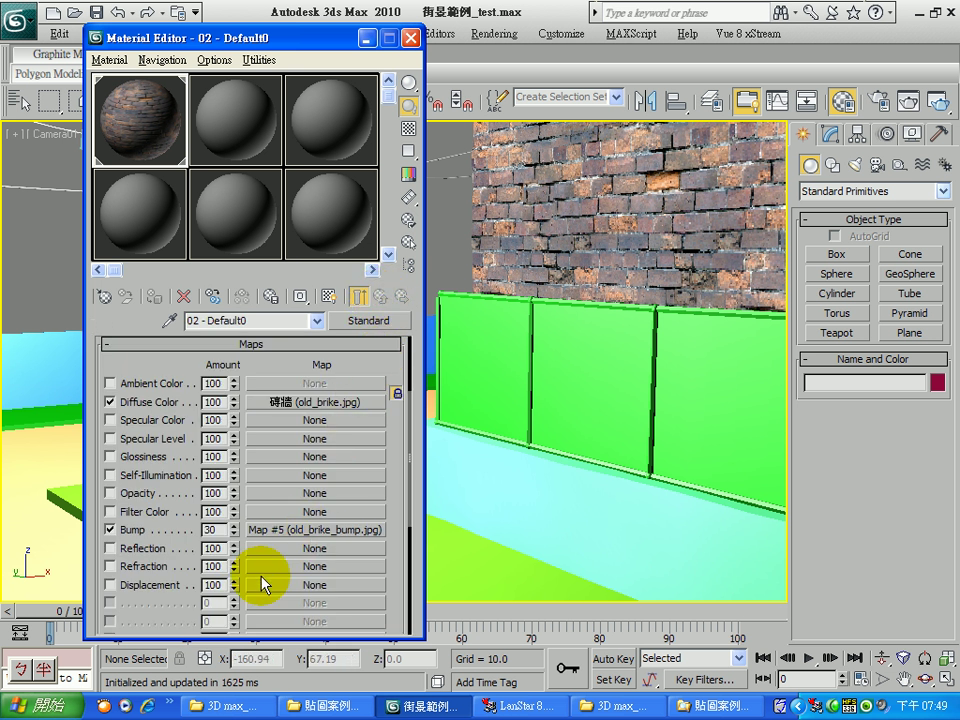
Step: Set the brick material's bump amount to 80 and check the wall in an ActiveShade render
double_click(196, 532)
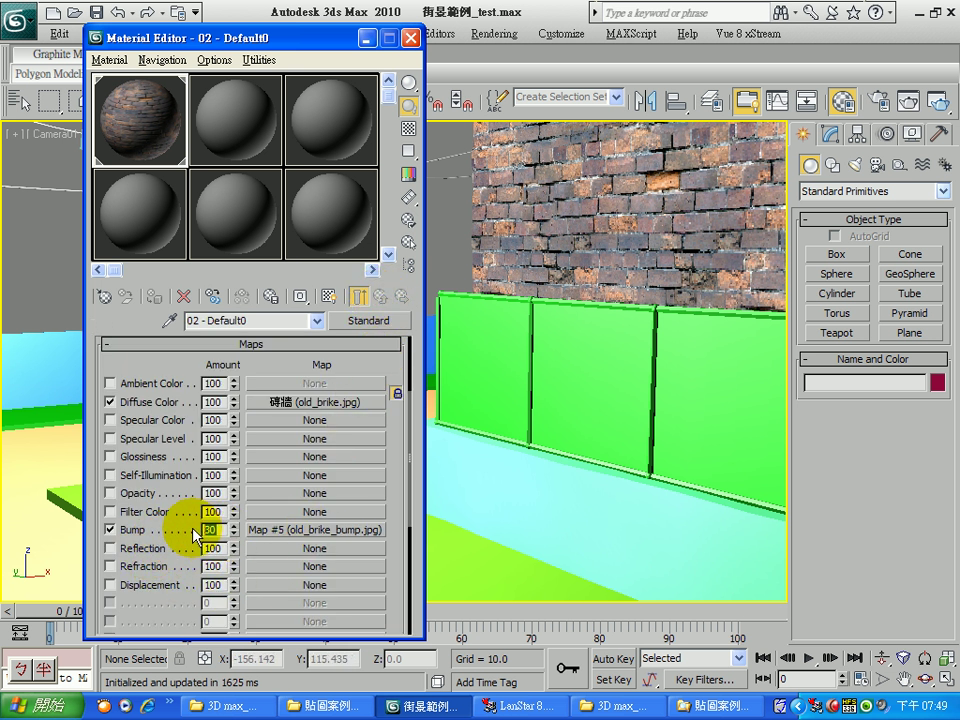
text(80)
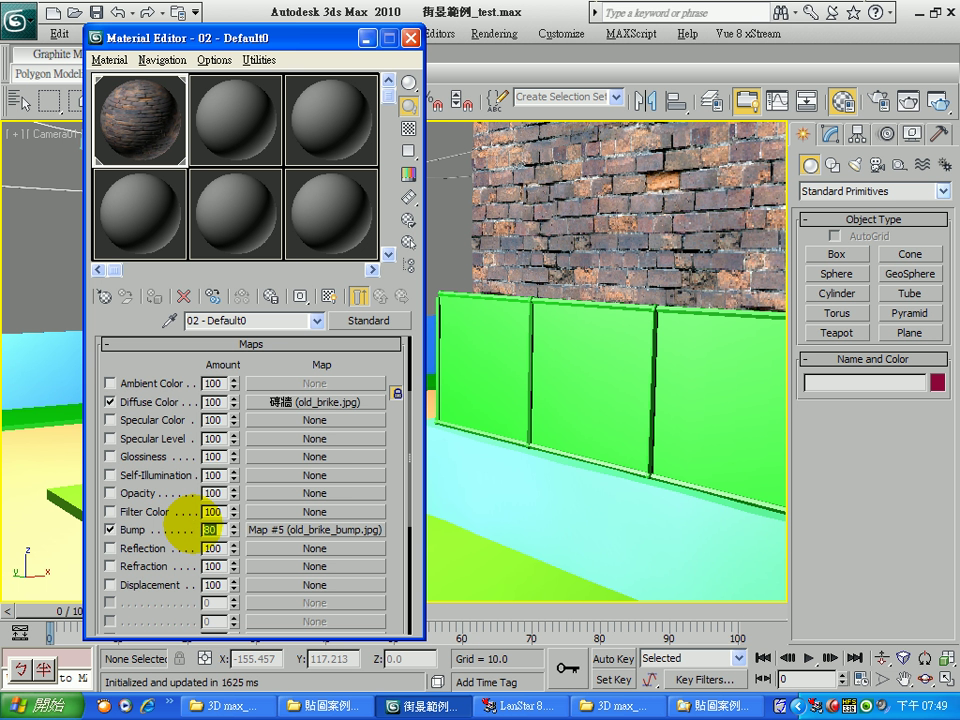
key(Return)
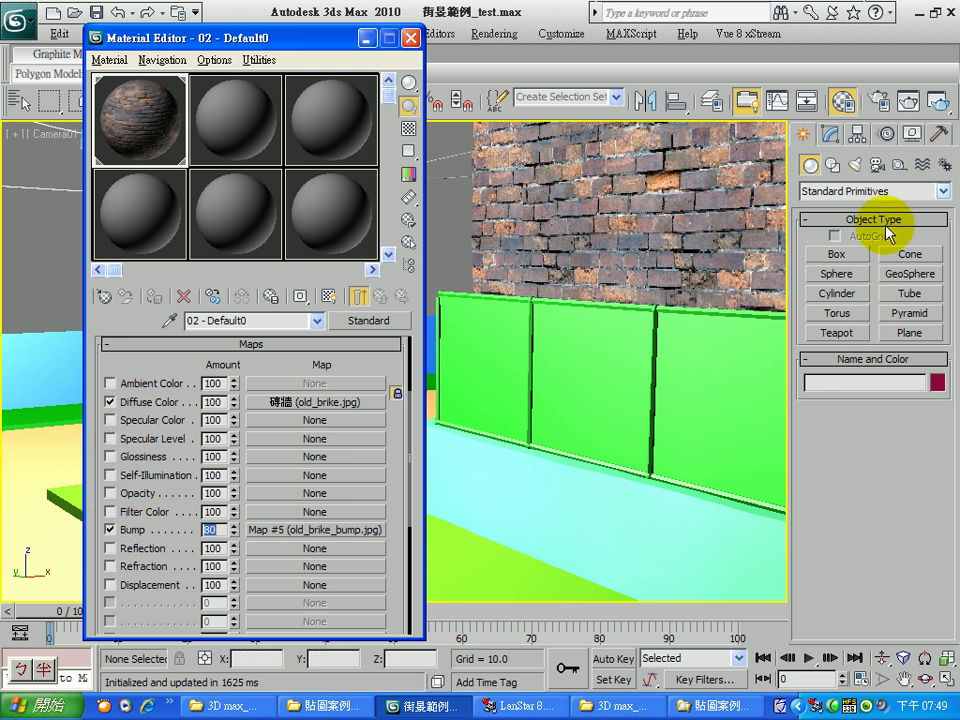
click(937, 101)
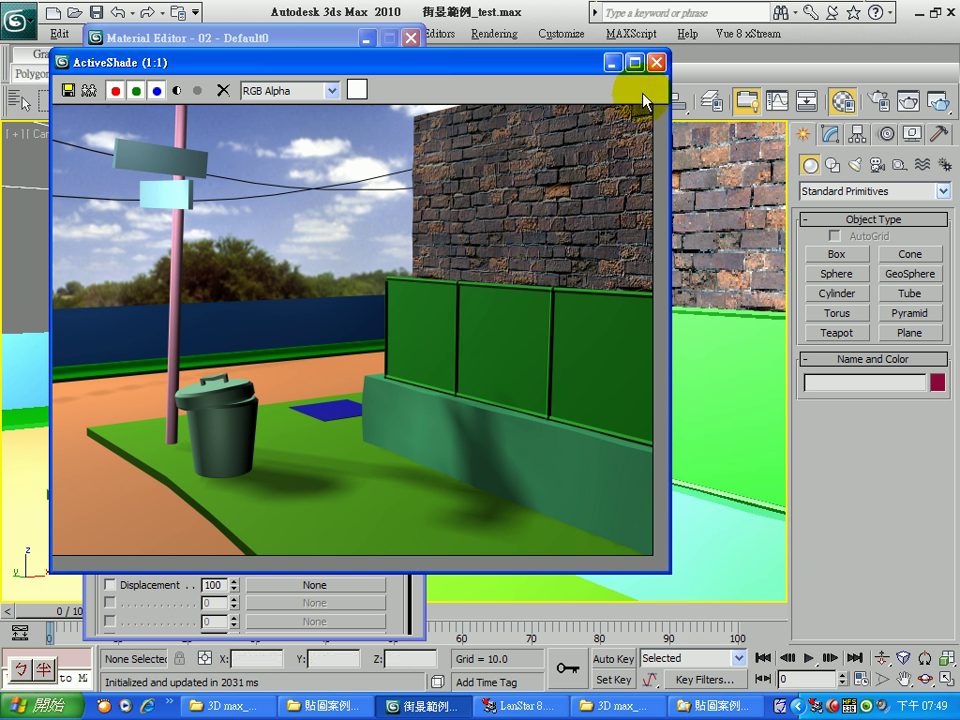
click(657, 63)
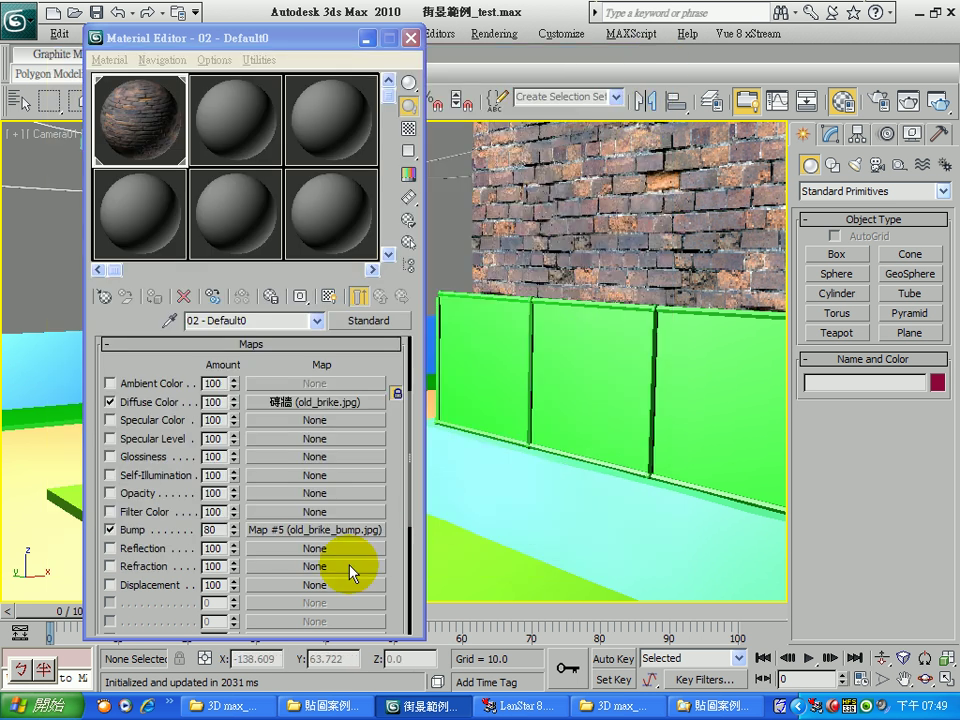
Step: Set the brick material's bump amount to 60 and render the scene again in ActiveShade
double_click(214, 530)
text(80)
double_click(214, 530)
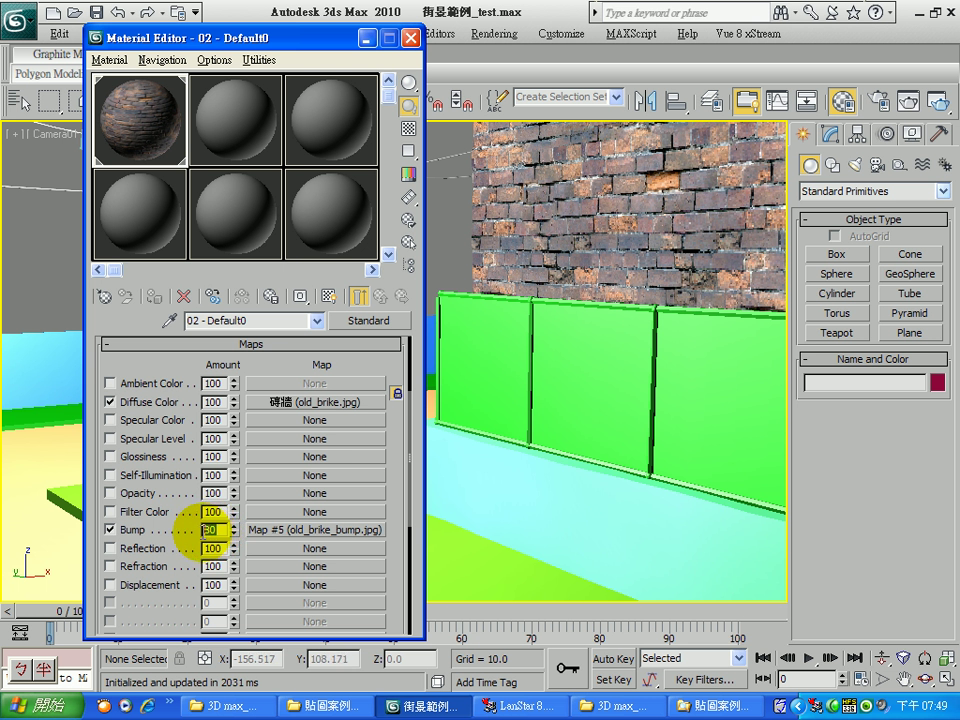
text(60)
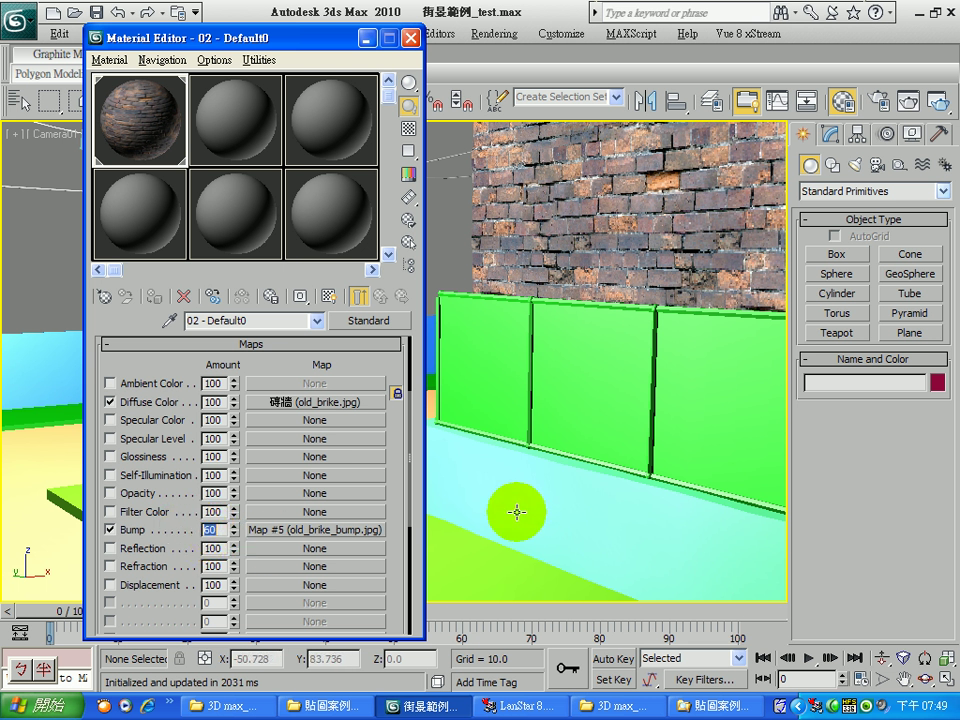
click(937, 104)
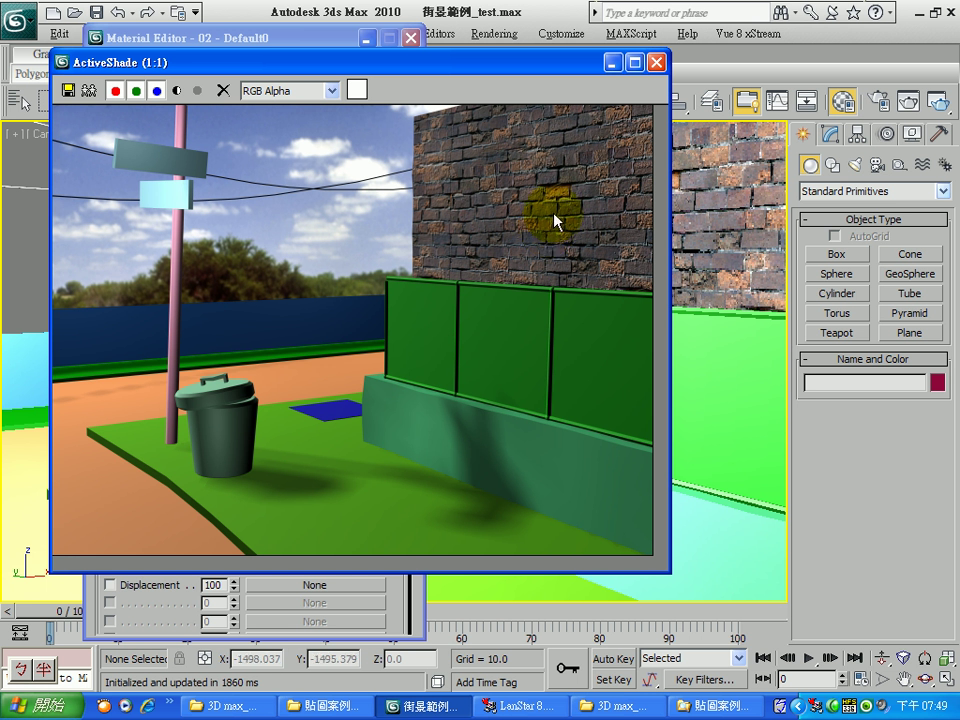
click(527, 706)
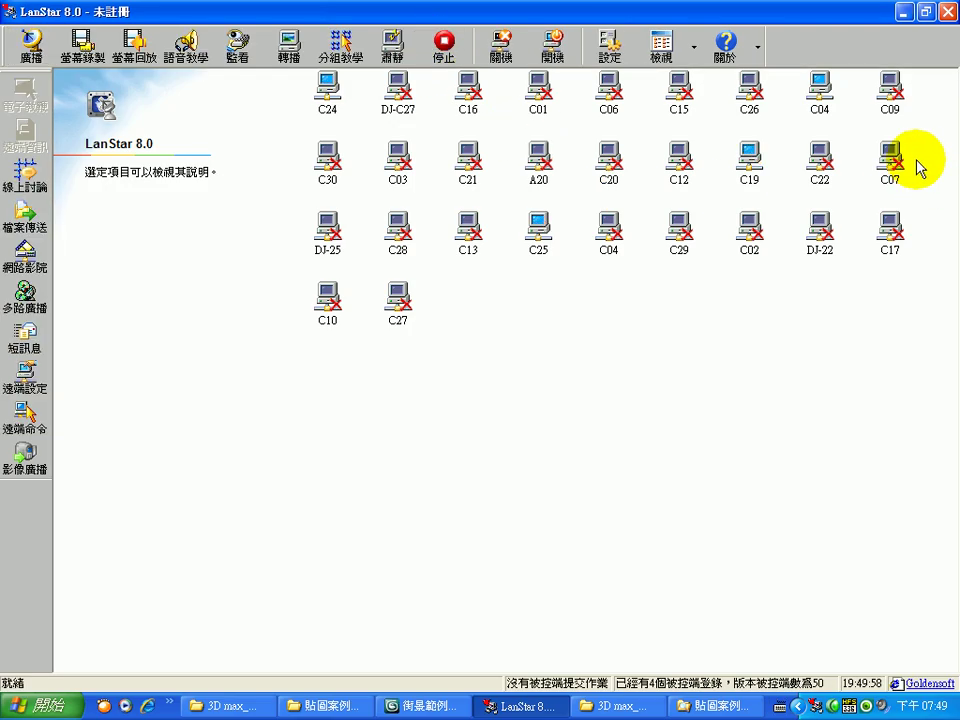
click(904, 12)
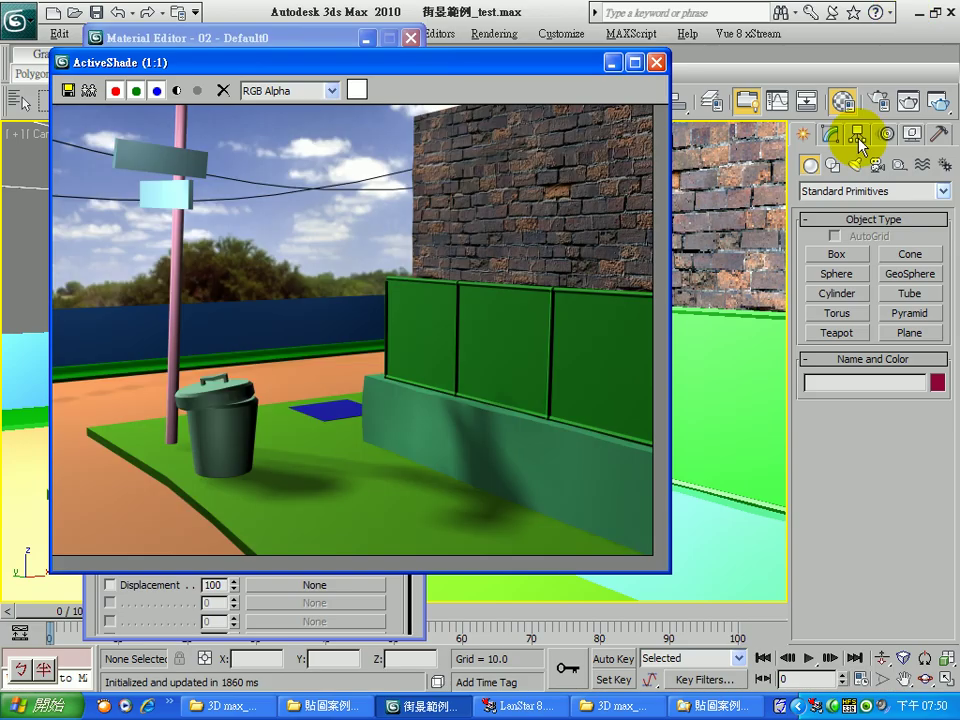
click(834, 707)
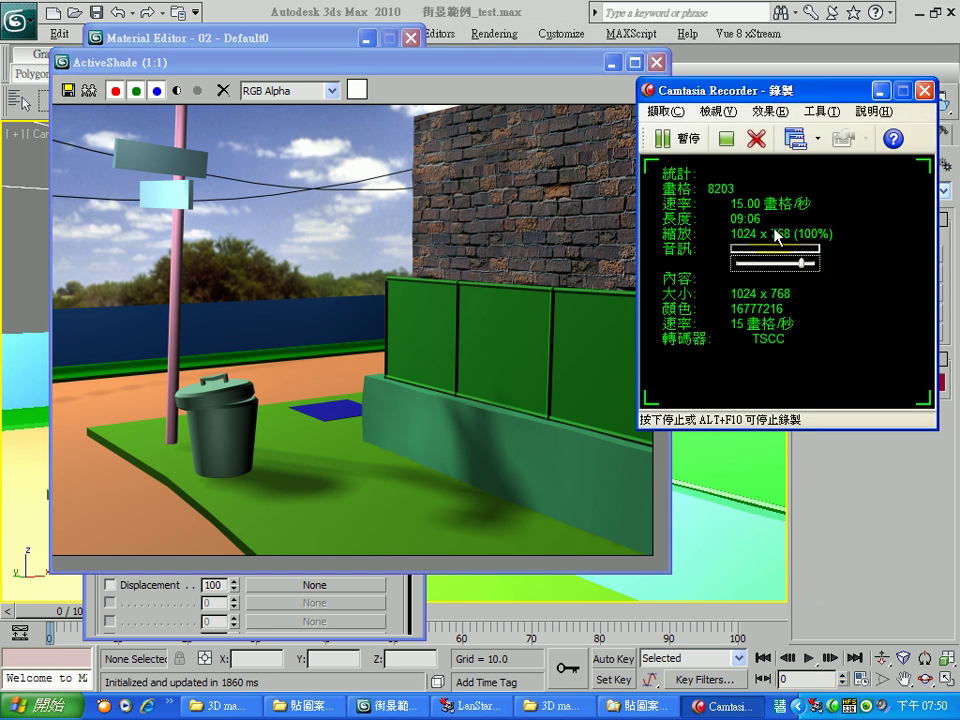